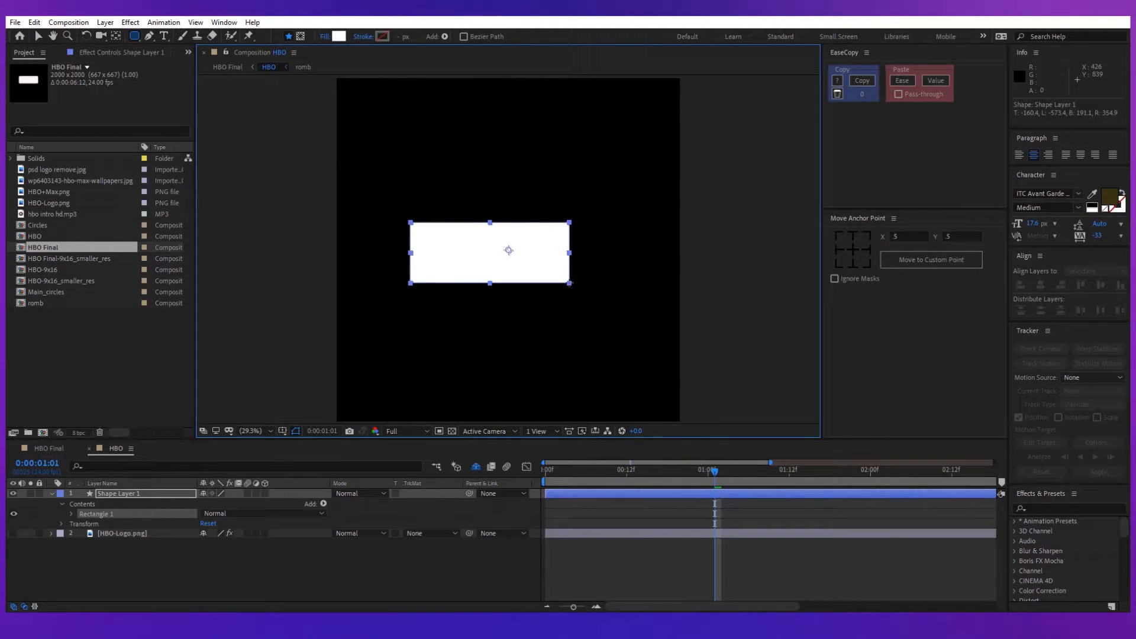
Reduce the rectangle's corner roundness and convert Rectangle Path 1 to a Bezier path.
left_click(75, 514)
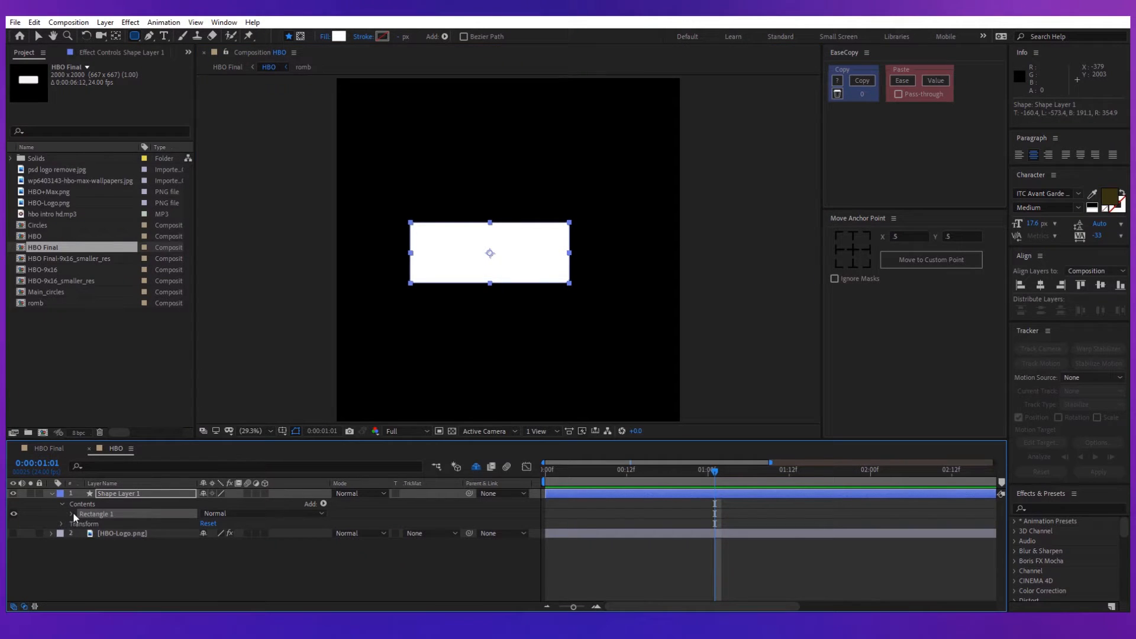
left_click(82, 524)
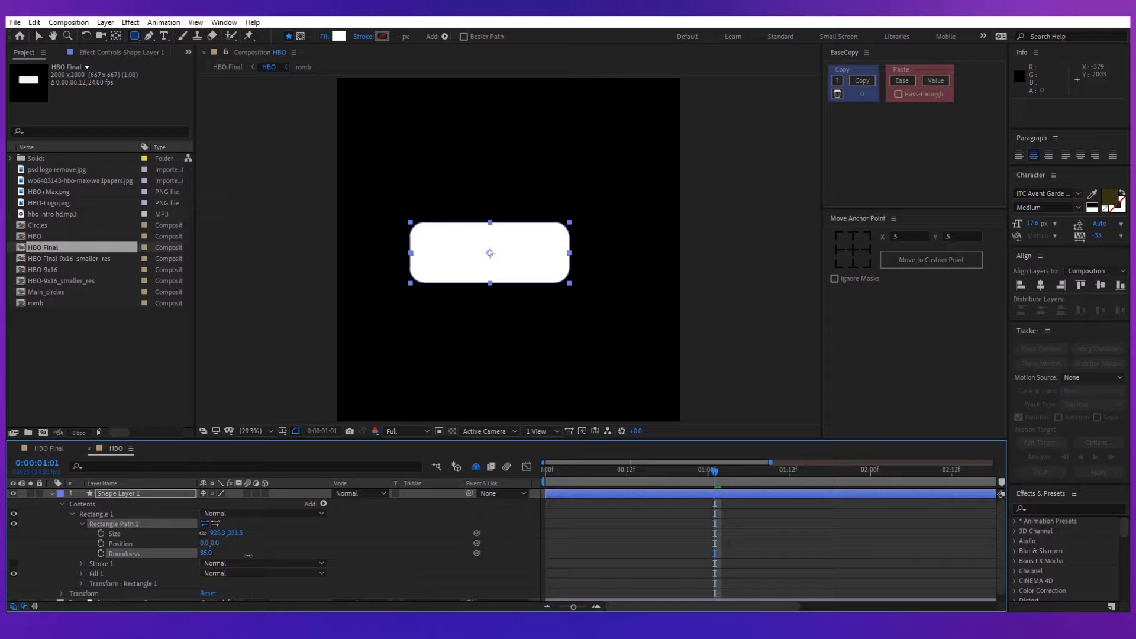
key("Return")
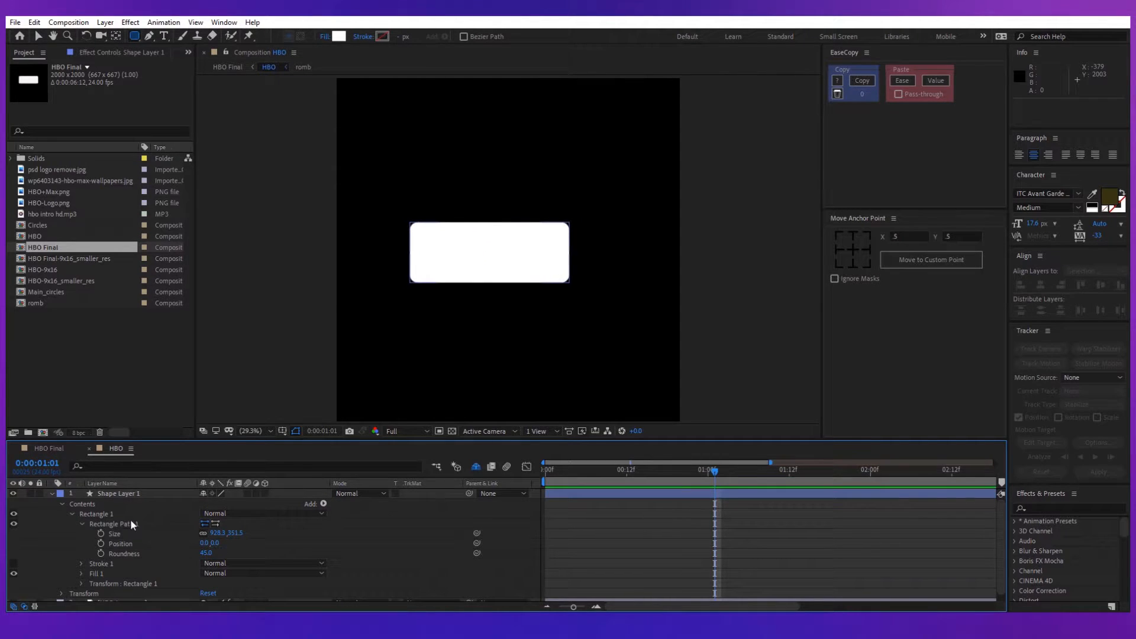
right_click(114, 524)
left_click(169, 528)
left_click(82, 525)
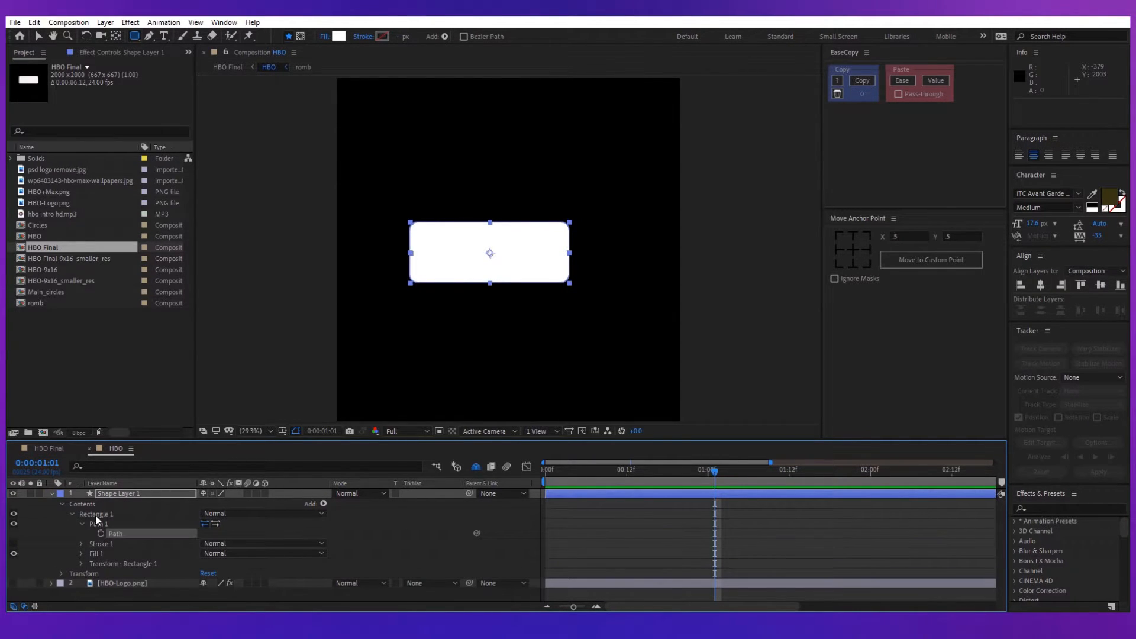
Rename the shape layer to H and show only its keyframed Path property.
right_click(115, 493)
left_click(143, 498)
type("H")
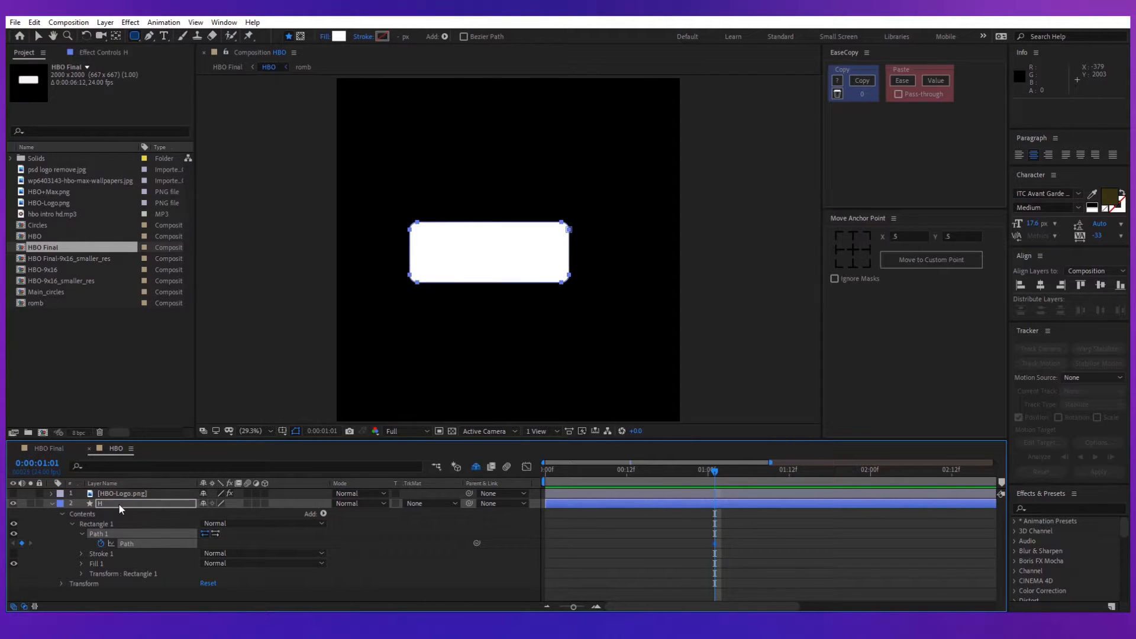
key("Return")
key("u")
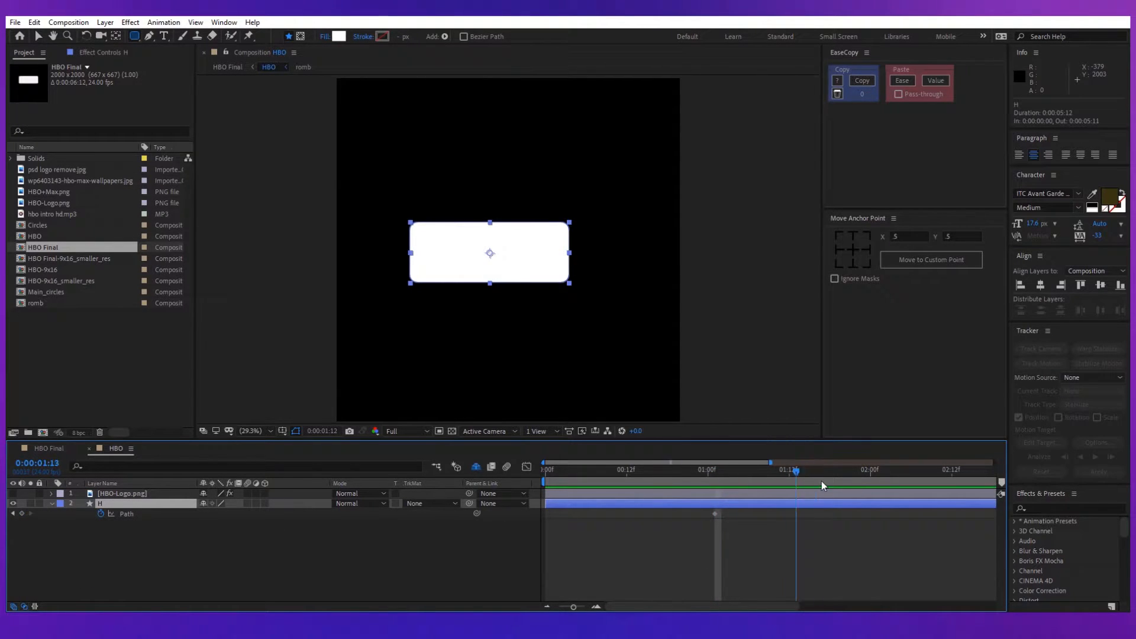
Show the HBO-Logo reference, scale it up and move it to line up with the rectangle.
left_click(21, 494)
left_click(715, 468)
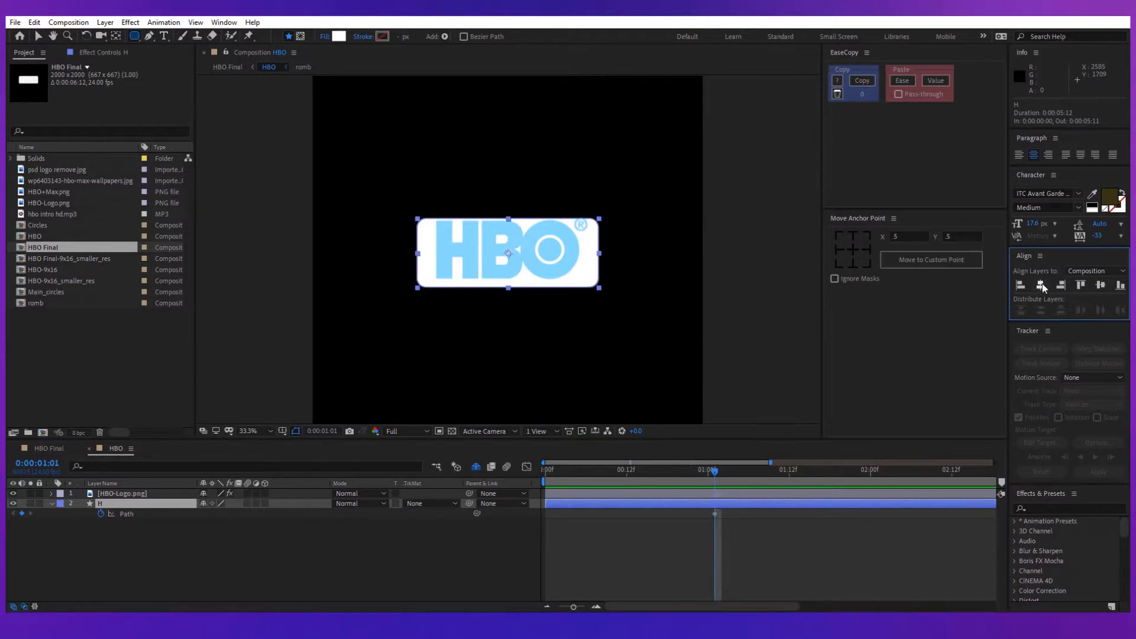
scroll(487, 359, "up", 3)
key("s")
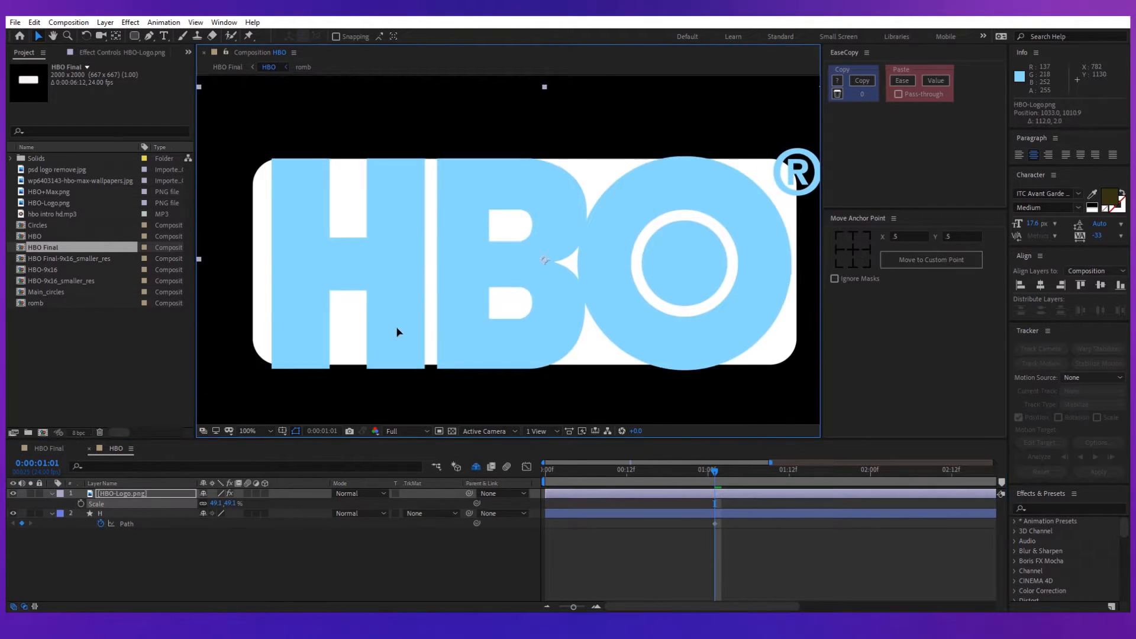
left_click_drag(213, 505, 220, 506)
left_click_drag(348, 323, 328, 323)
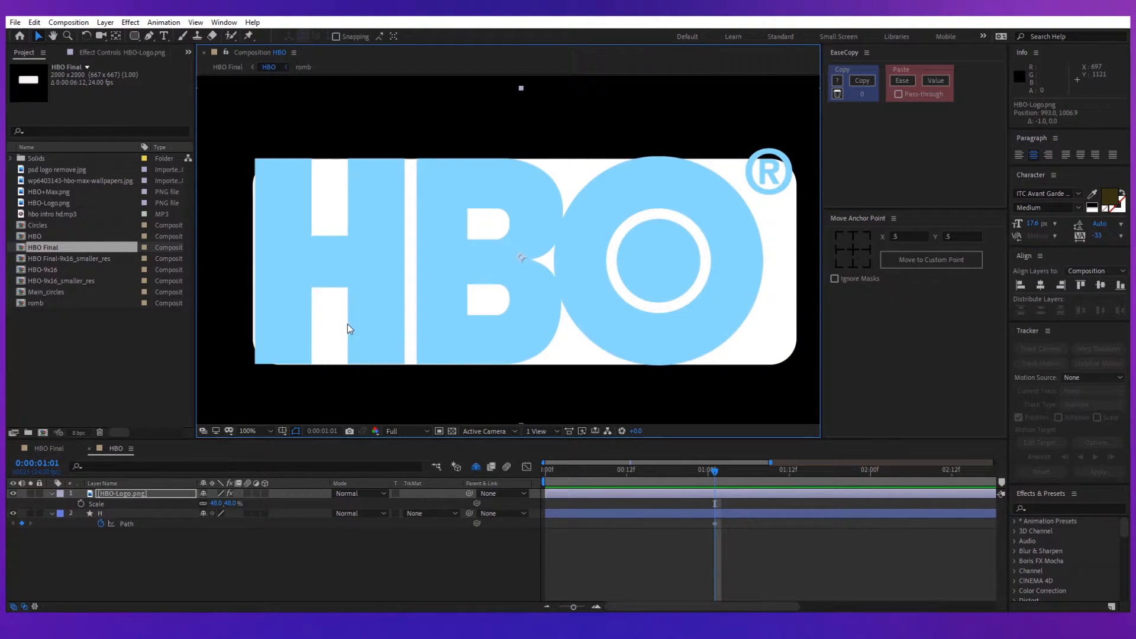
scroll(378, 220, "down", 1)
At a later time reshape the H layer's path into an H and review the morph.
left_click(754, 471)
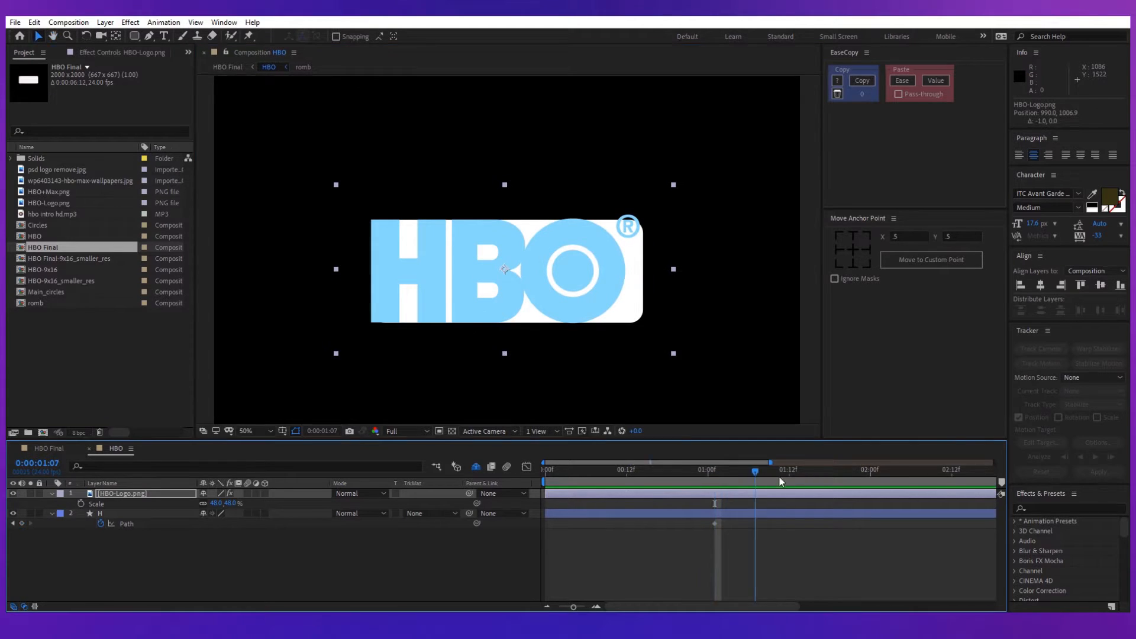
left_click(137, 524)
scroll(383, 302, "up", 1)
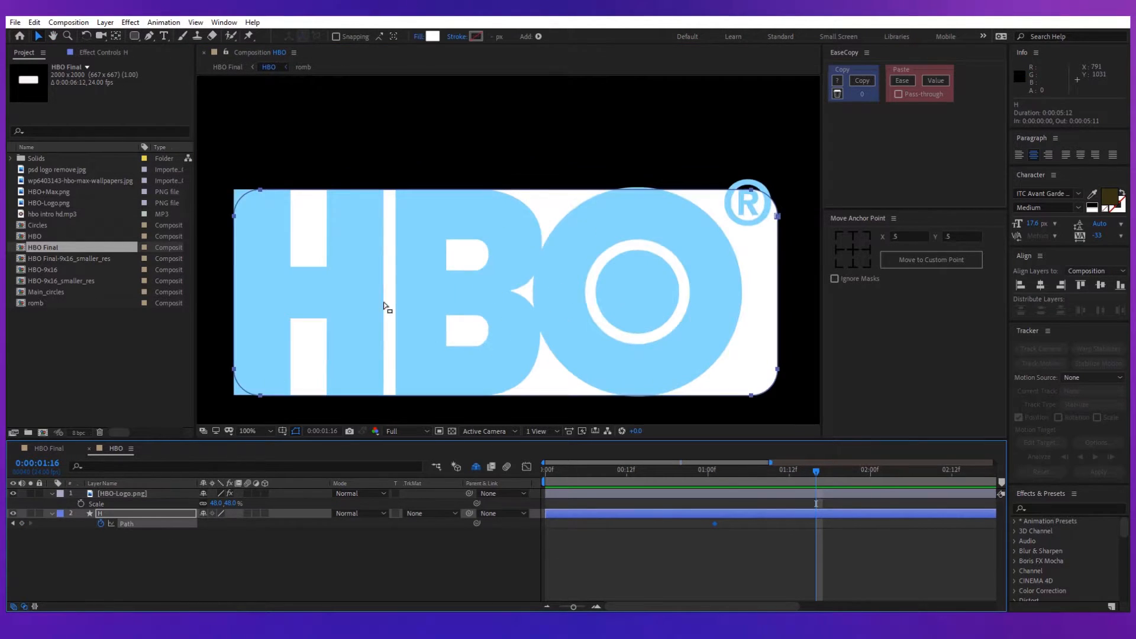
left_click_drag(426, 293, 549, 255)
key("v")
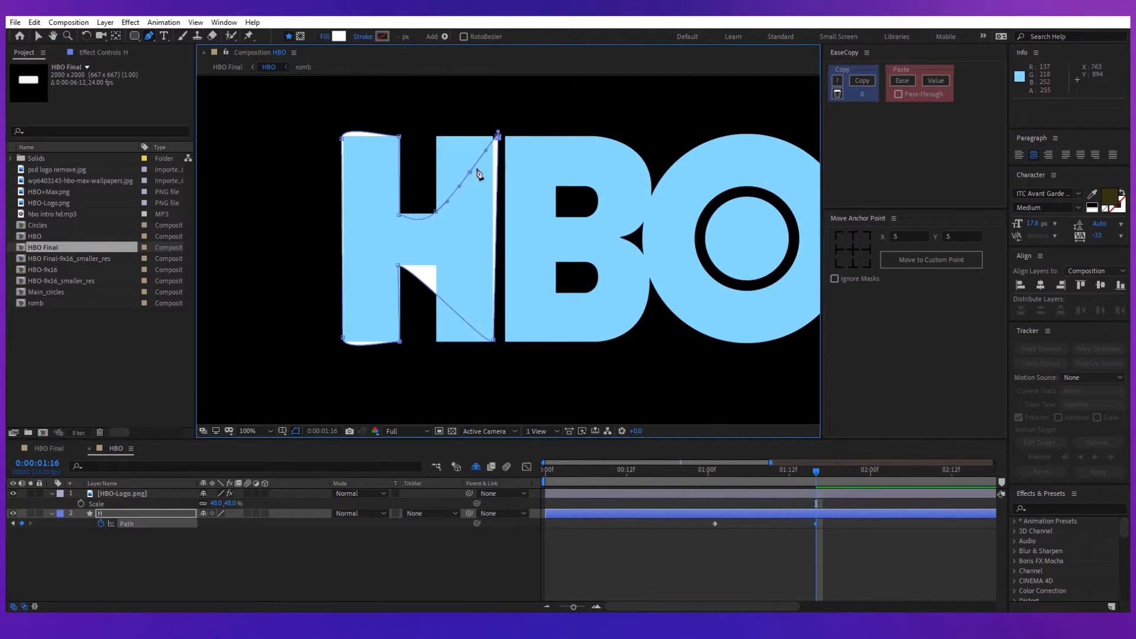
scroll(408, 255, "up", 1)
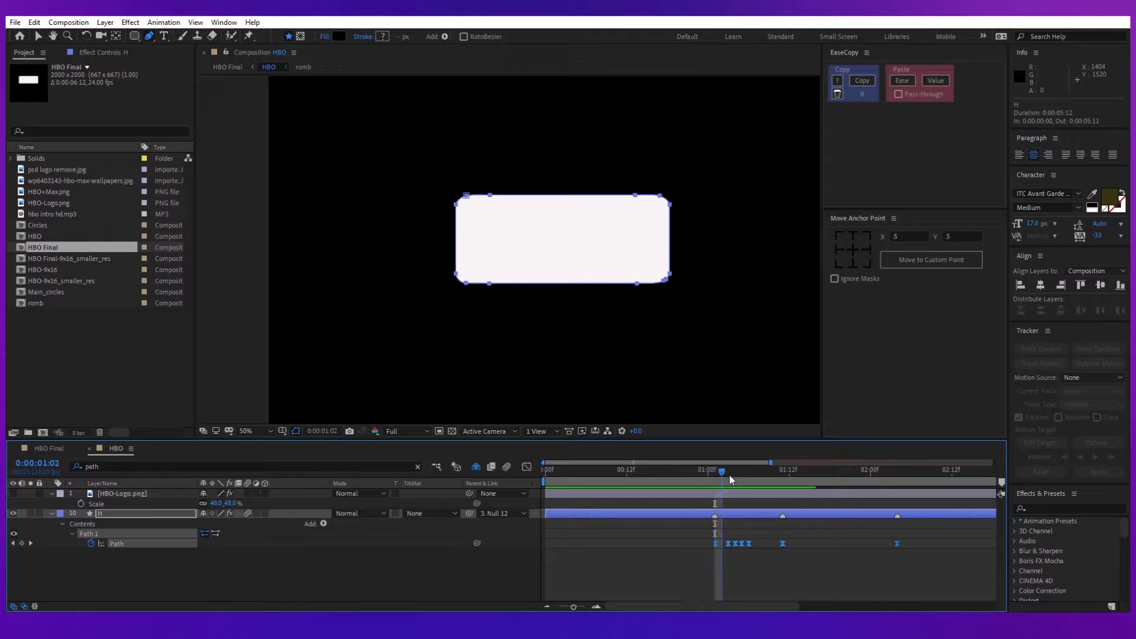
left_click_drag(722, 471, 763, 486)
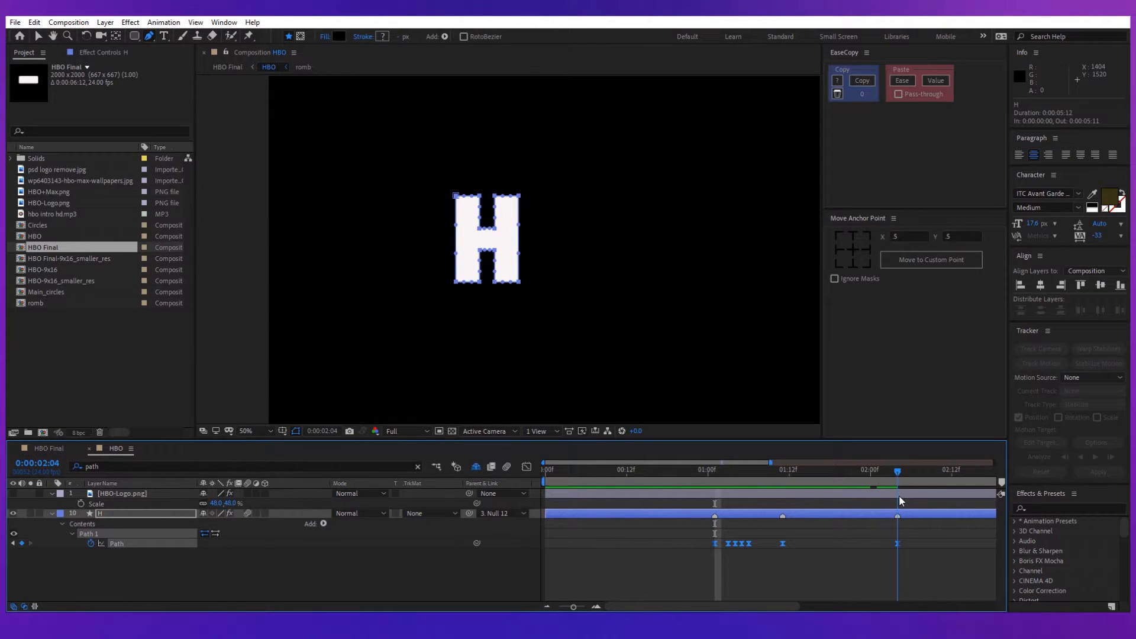
left_click_drag(782, 472, 756, 471)
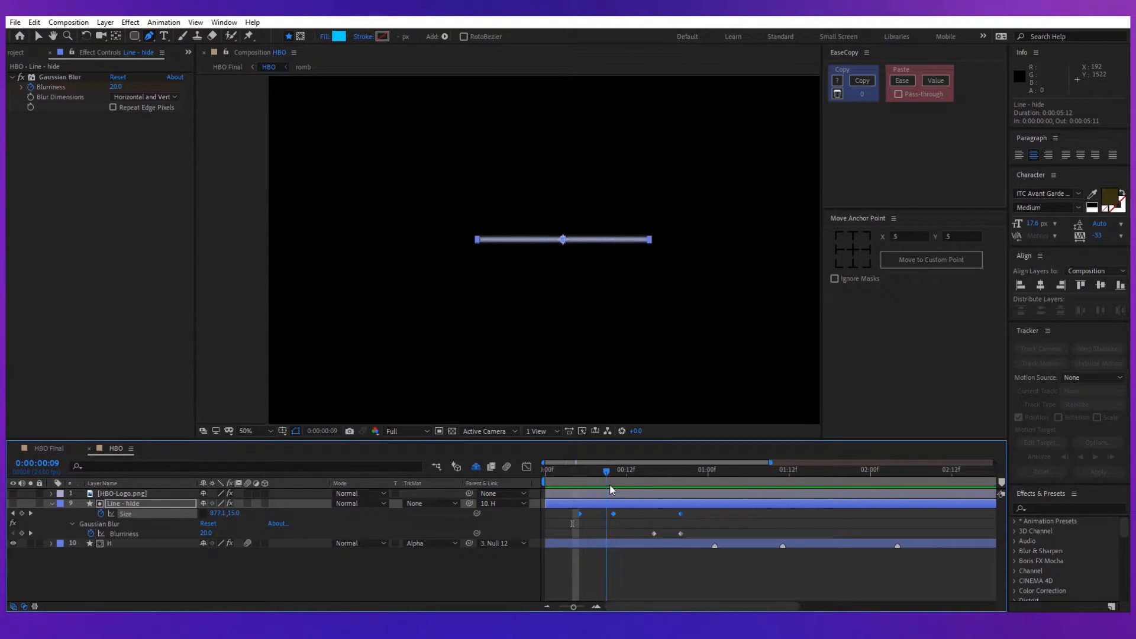
Preview the line layer growing and sharpening, then collapse its properties.
mouse_move(611, 489)
left_mouse_down()
mouse_move(687, 495)
mouse_move(576, 498)
mouse_move(835, 517)
left_mouse_up()
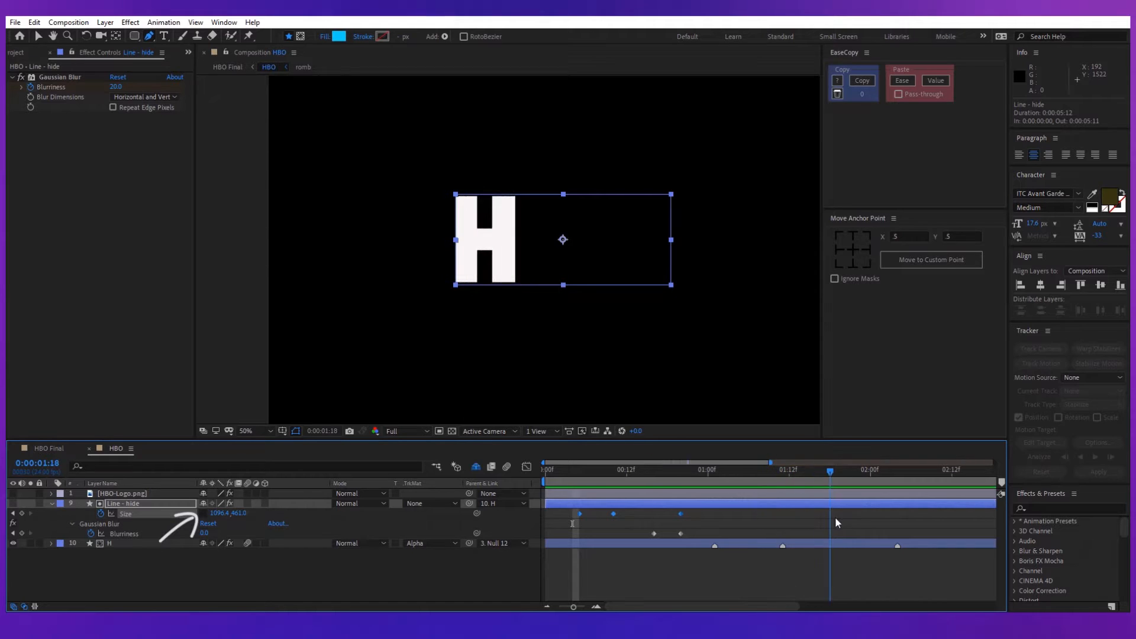
key("Page_Up")
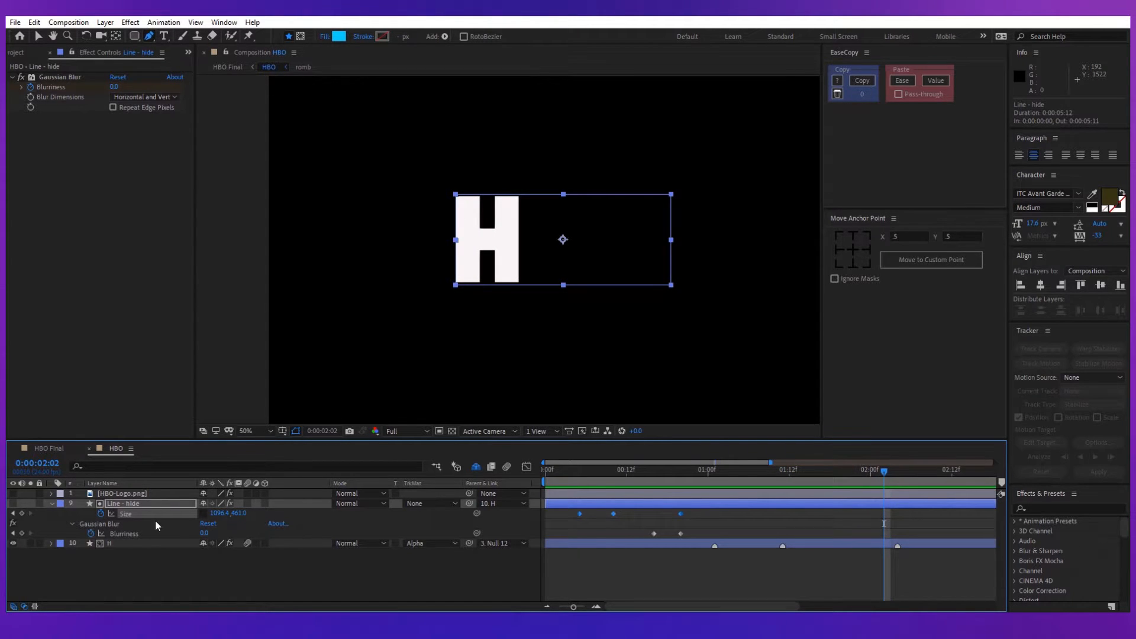
left_click(50, 504)
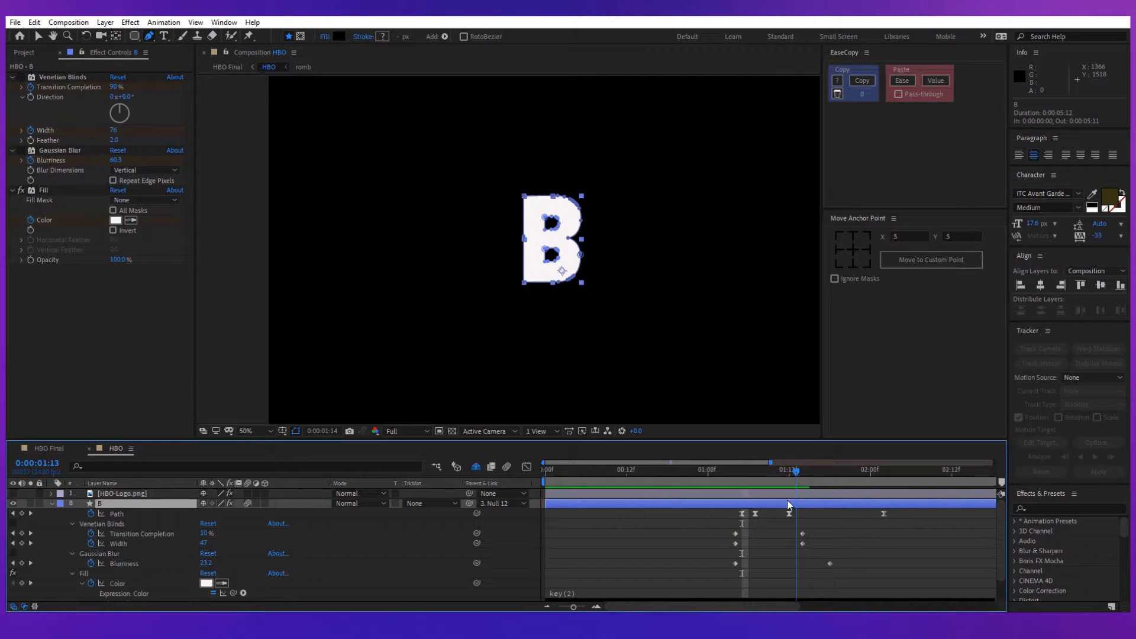
Turn on the Venetian Blinds effect on the B layer and review its striped reveal timing.
mouse_move(787, 506)
left_mouse_down()
mouse_move(740, 506)
mouse_move(830, 471)
left_mouse_up()
scroll(532, 313, "up", 2)
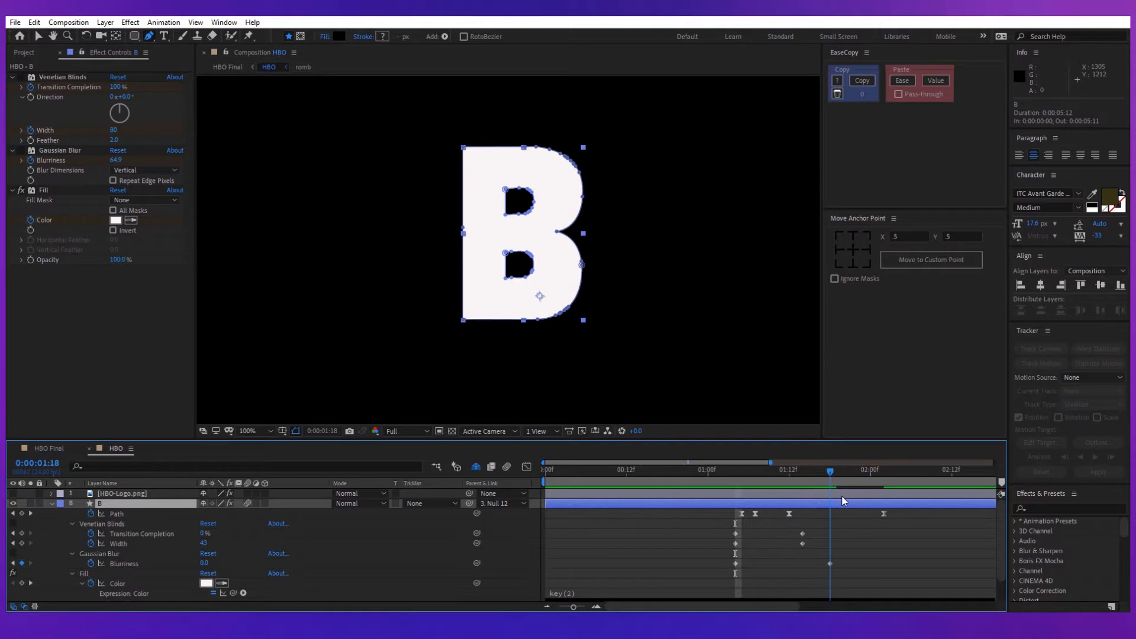
mouse_move(875, 503)
left_mouse_down()
mouse_move(730, 505)
mouse_move(850, 512)
left_mouse_up()
left_click_drag(770, 510, 745, 508)
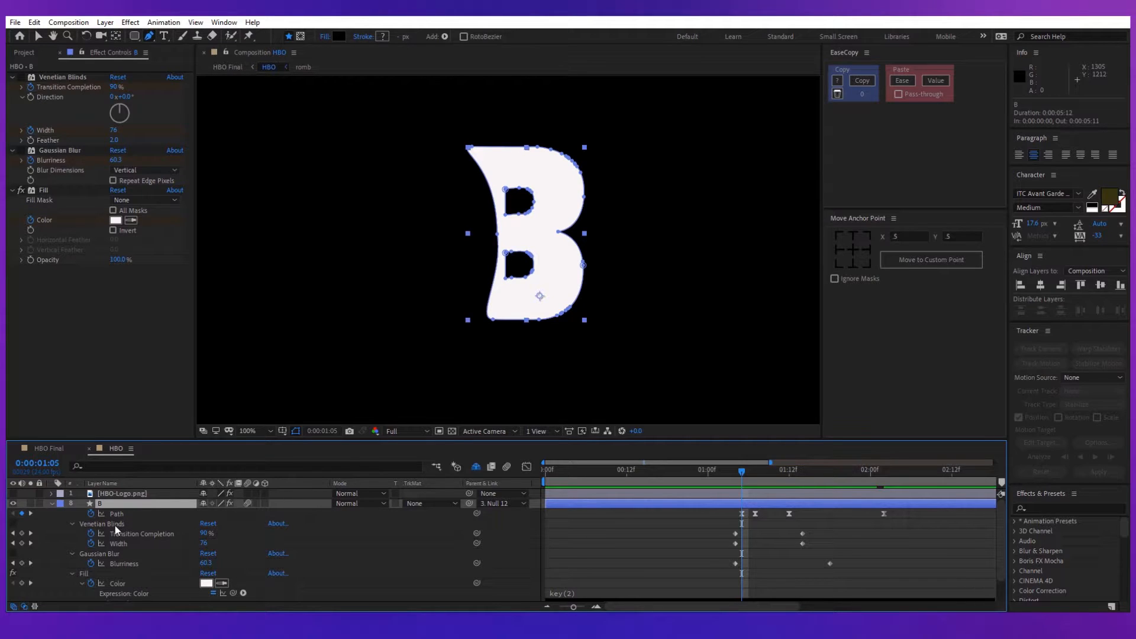
left_click(21, 524)
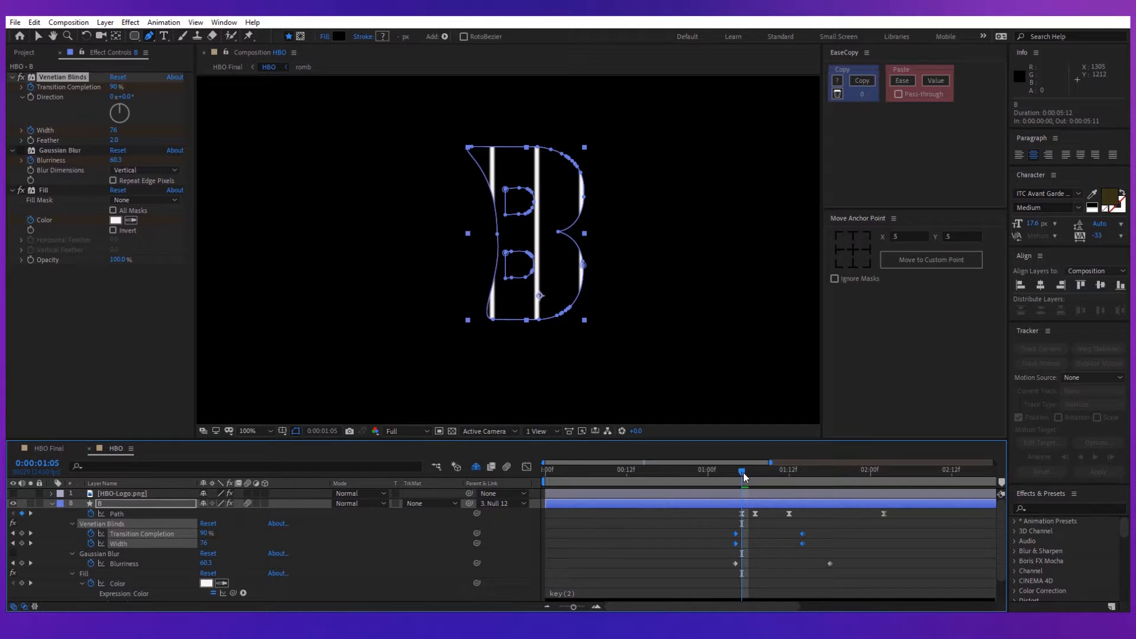
left_click_drag(743, 477, 831, 497)
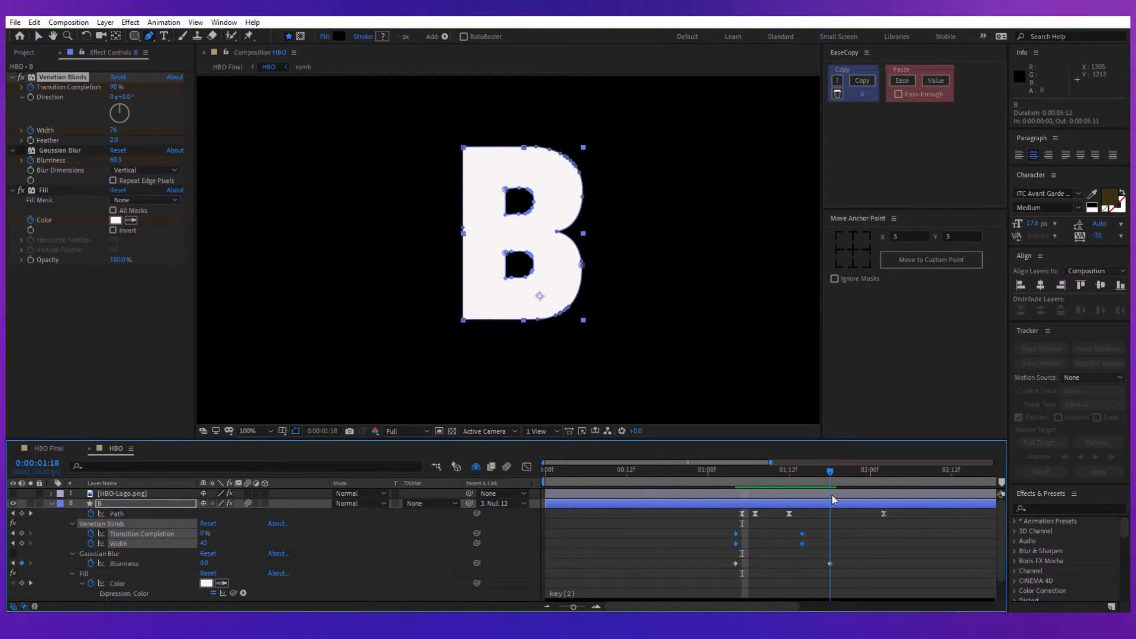
left_click_drag(808, 471, 736, 471)
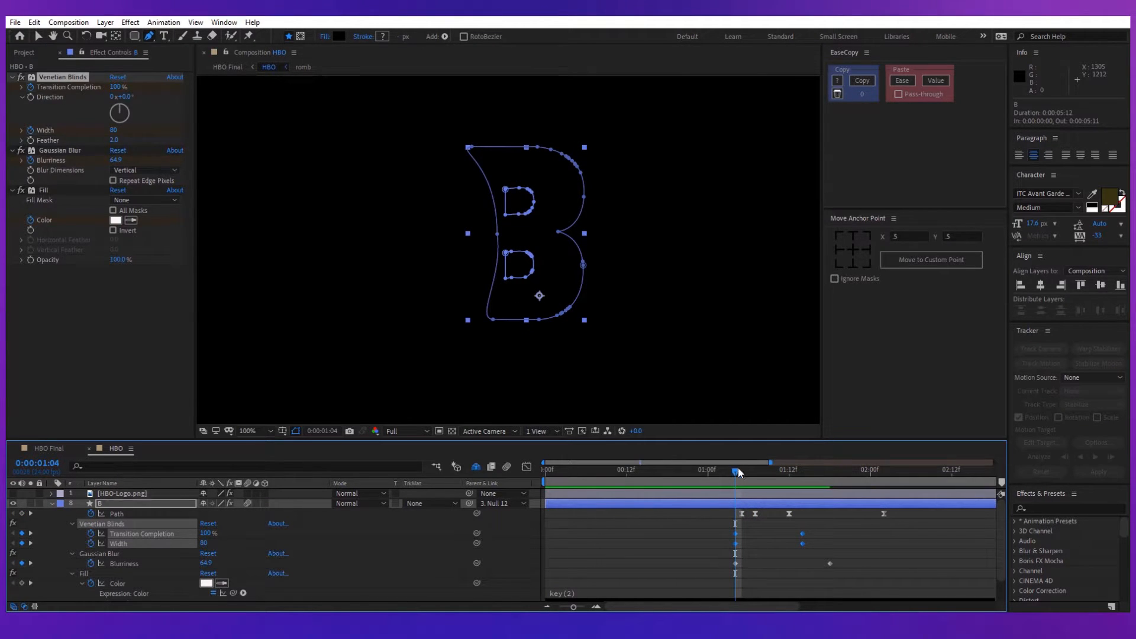
left_click_drag(738, 474, 763, 473)
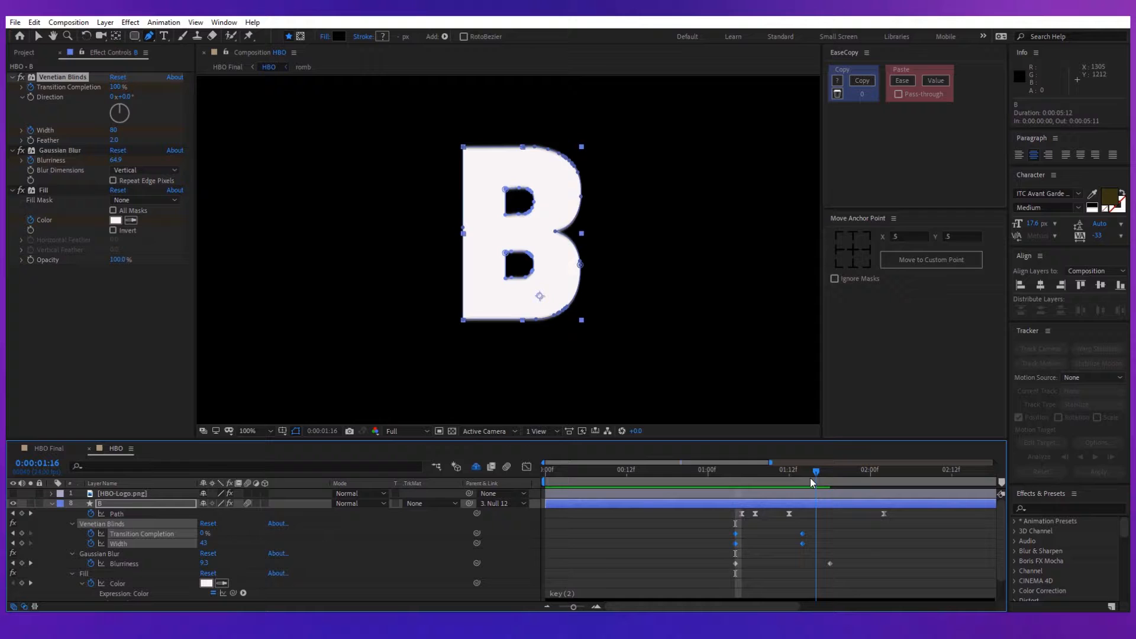
Collapse layer B, make the H letter visible again and scrub through the B reveal and ring growth.
left_click(51, 503)
left_click(13, 524)
left_click(627, 497)
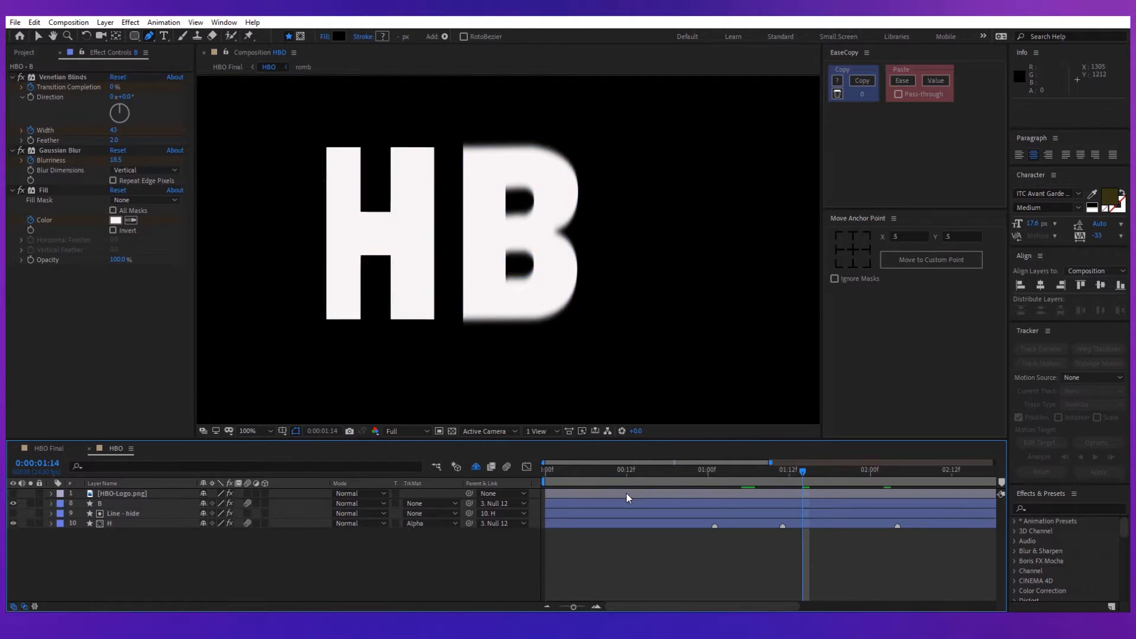
mouse_move(803, 471)
left_mouse_down()
mouse_move(735, 472)
mouse_move(859, 471)
left_mouse_up()
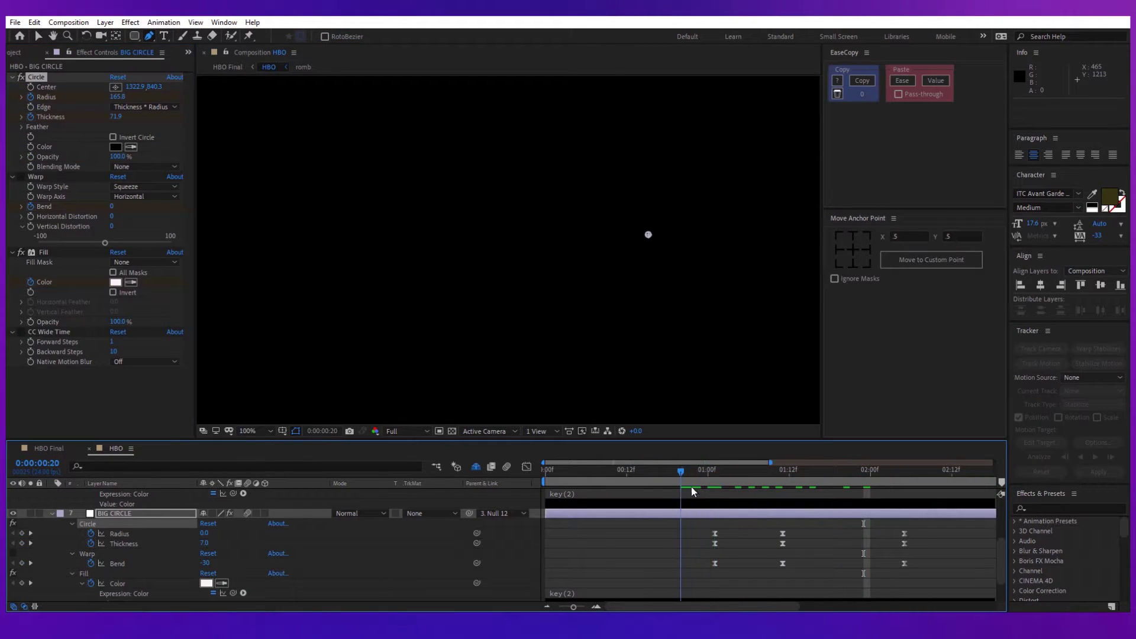
mouse_move(698, 470)
left_mouse_down()
mouse_move(816, 471)
mouse_move(735, 470)
left_mouse_up()
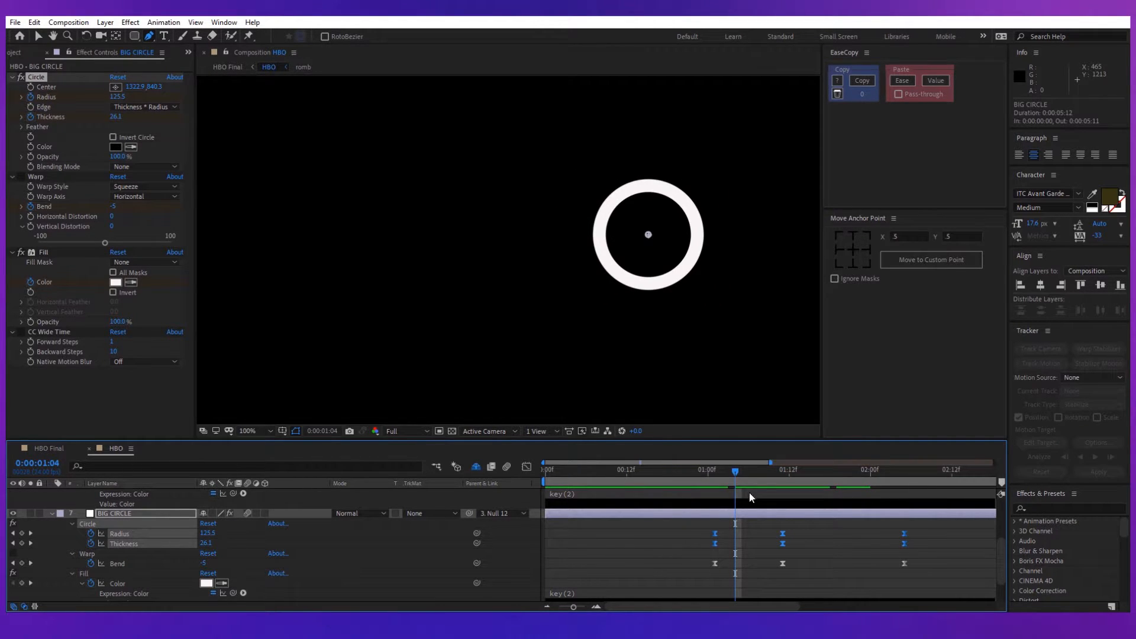
Scrub across the BIG CIRCLE keyframes to check the ring thickening toward 02:05.
mouse_move(735, 470)
left_mouse_down()
mouse_move(721, 471)
mouse_move(779, 471)
mouse_move(712, 470)
mouse_move(785, 473)
left_mouse_up()
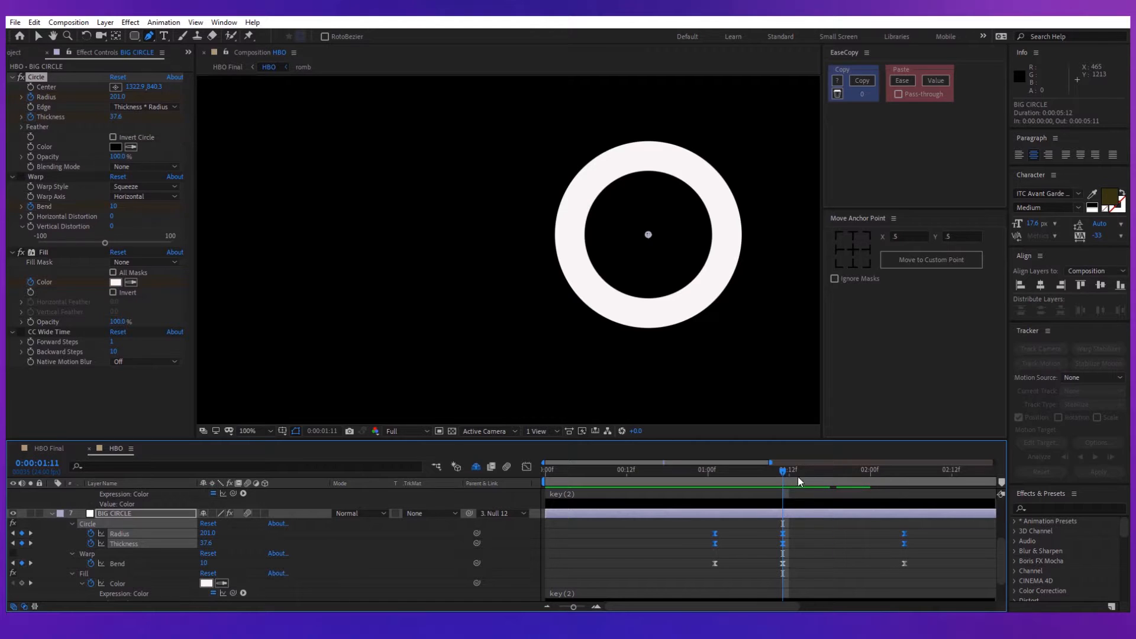
left_click_drag(784, 470, 905, 470)
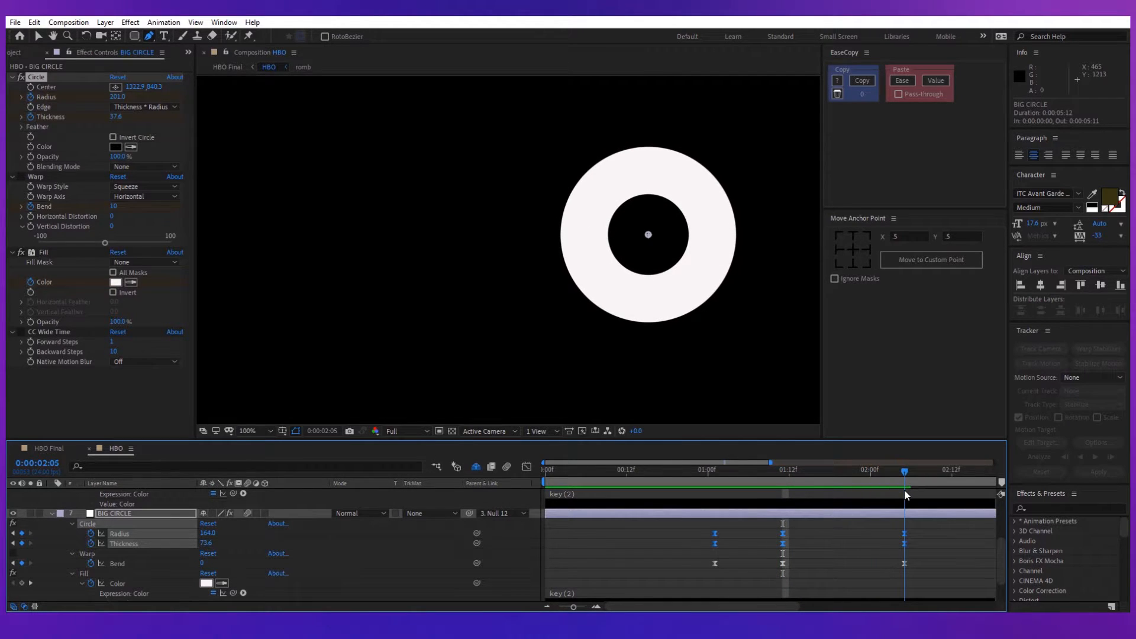
scroll(675, 549, "down", 2)
scroll(676, 549, "up", 1)
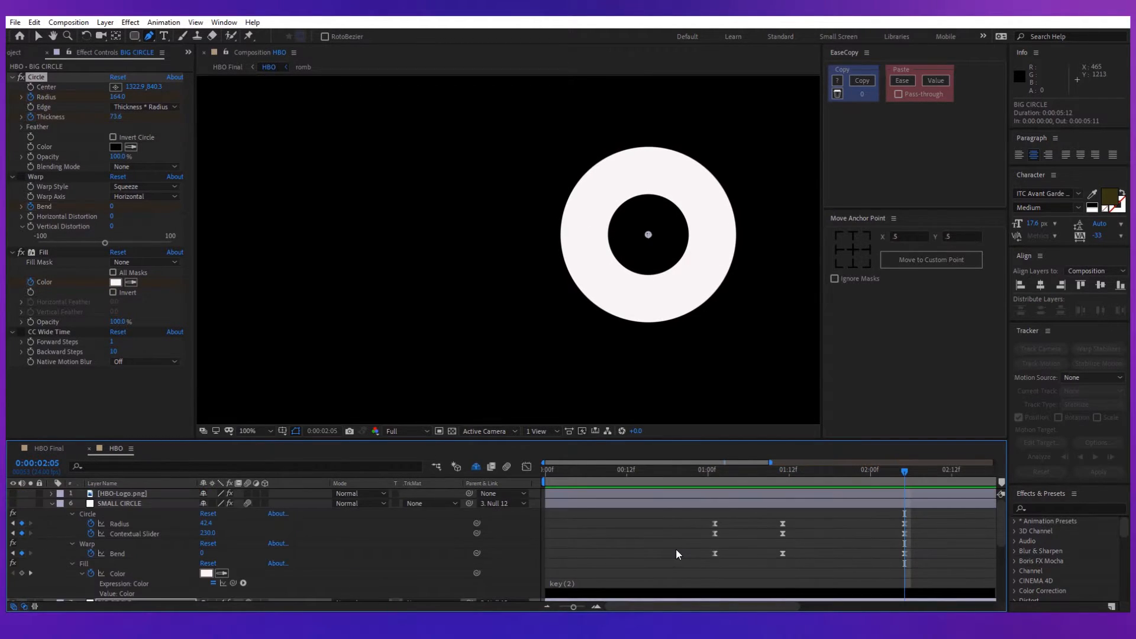
scroll(675, 550, "down", 2)
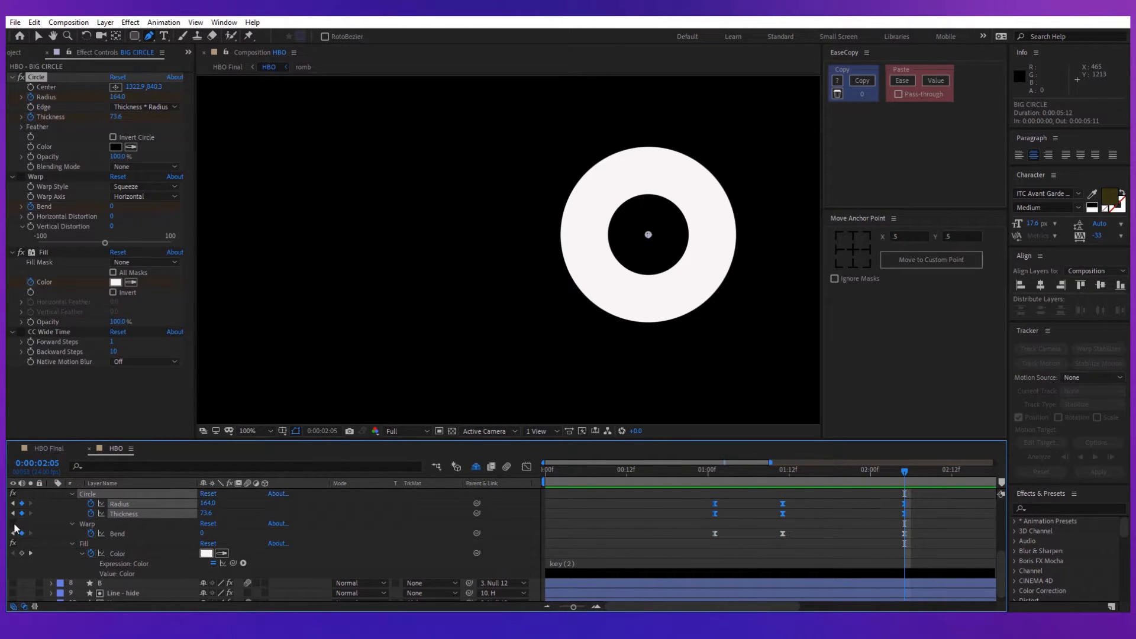
left_click_drag(731, 469, 781, 469)
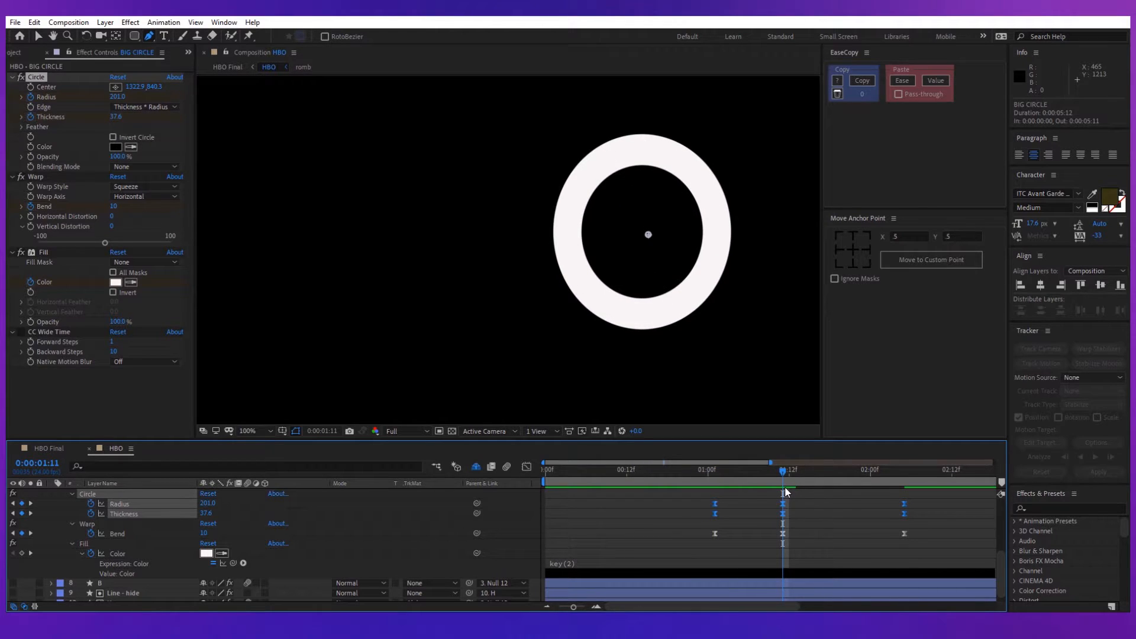
left_click_drag(785, 469, 905, 469)
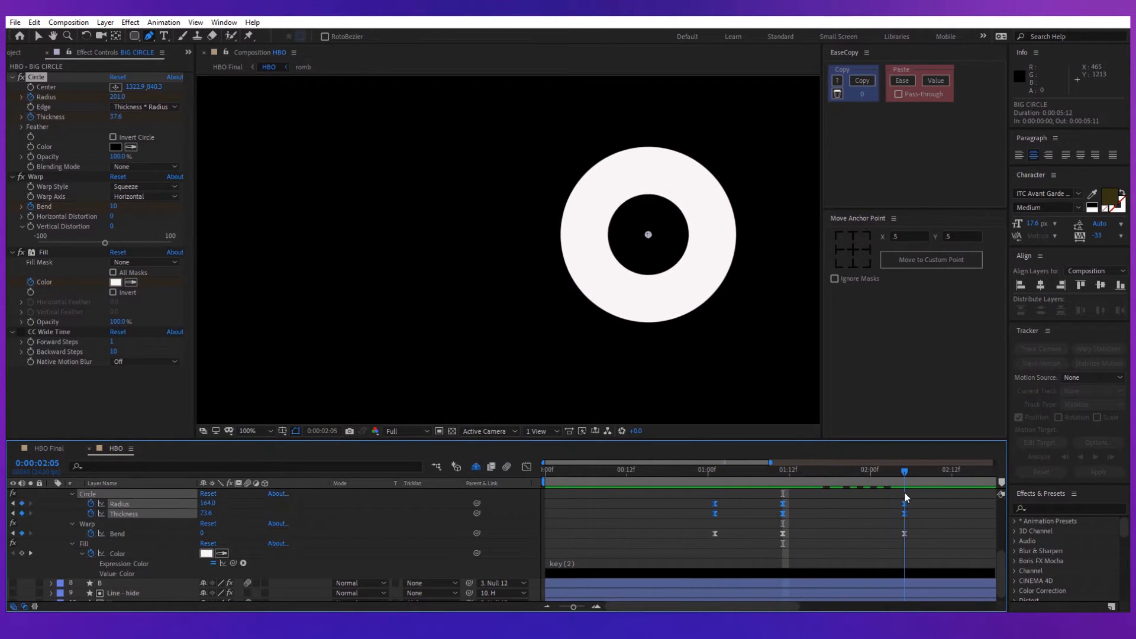
key("j")
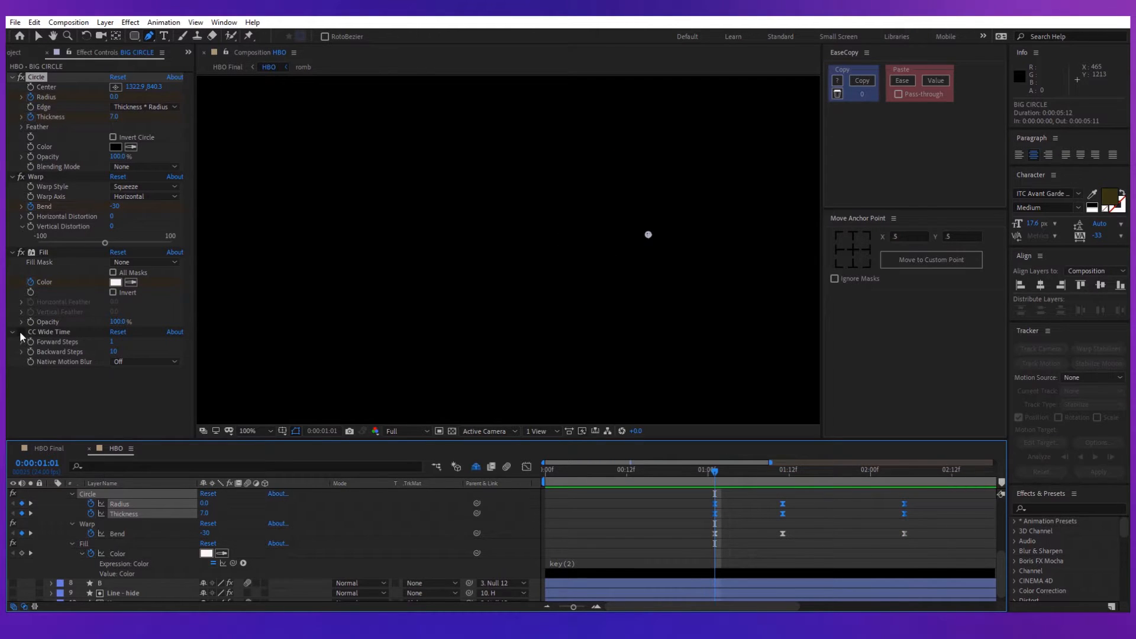
Enable CC Wide Time on the ring so its growth leaves echoed rings.
left_click(22, 333)
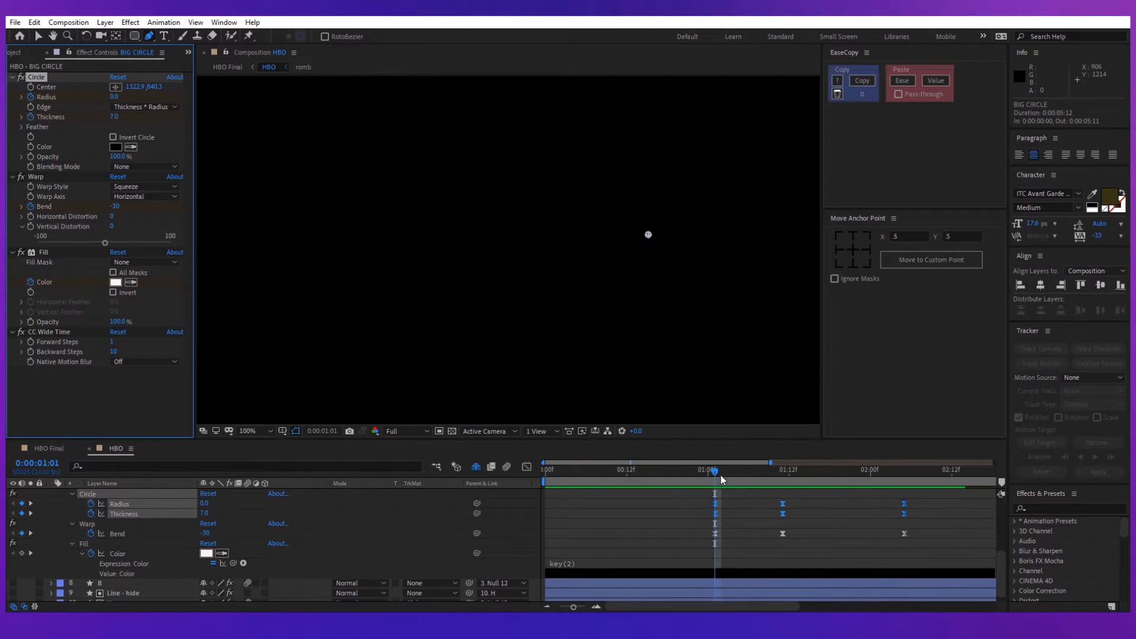
left_click_drag(715, 471, 816, 497)
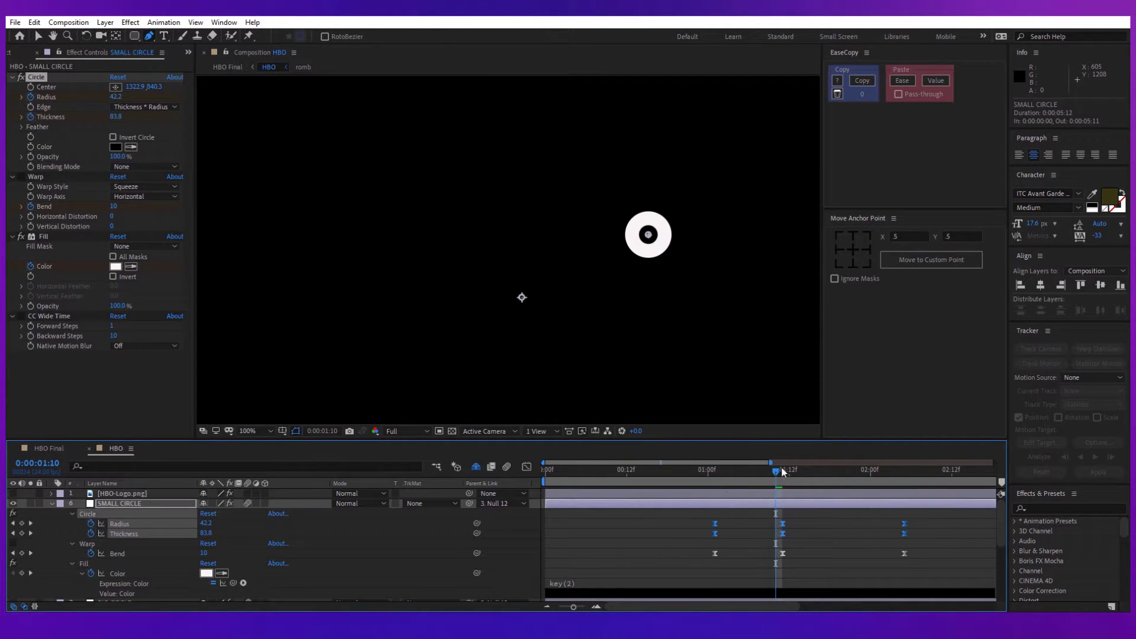
Collapse the HBO-Logo.png layer and turn on the H letter layer's visibility.
mouse_move(781, 472)
left_mouse_down()
mouse_move(808, 491)
mouse_move(755, 471)
mouse_move(796, 471)
mouse_move(782, 471)
left_mouse_up()
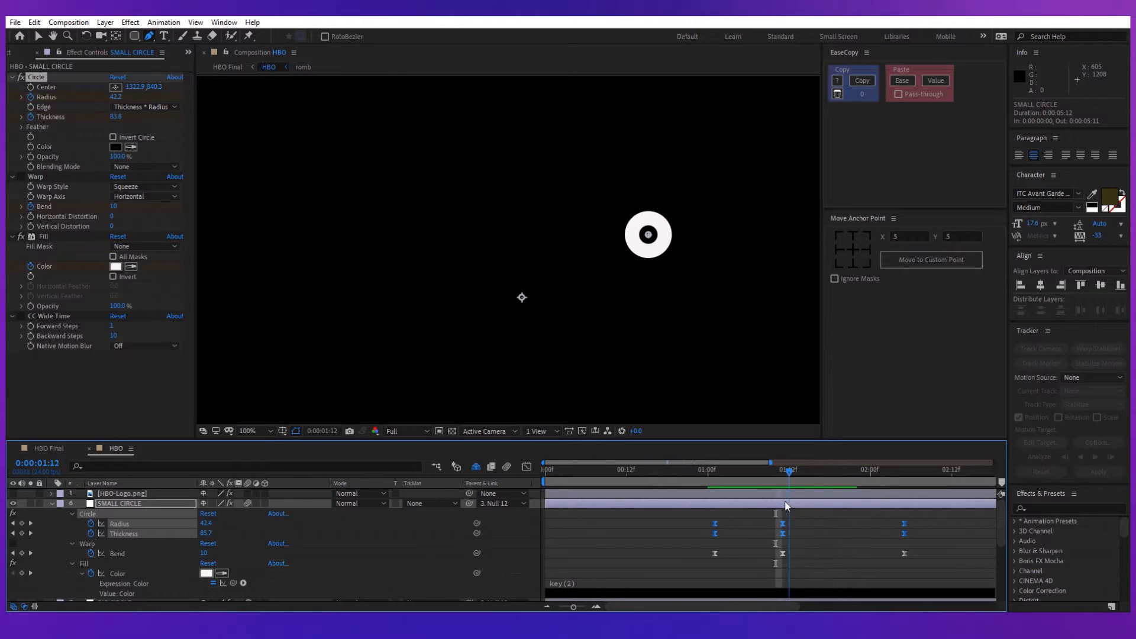
left_click(679, 526)
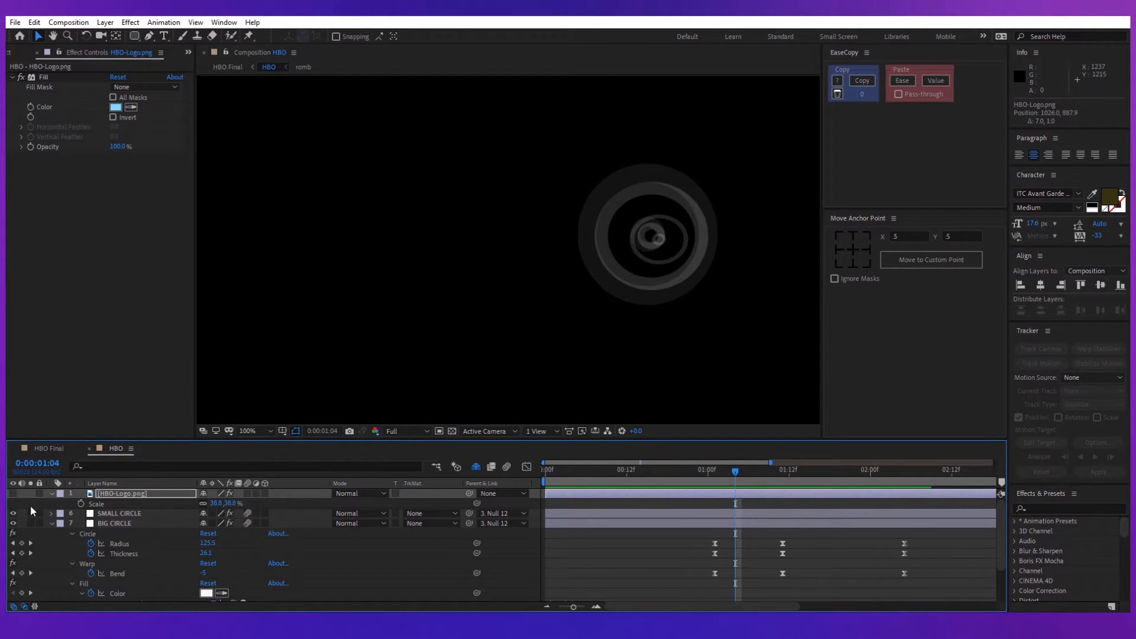
left_click(51, 530)
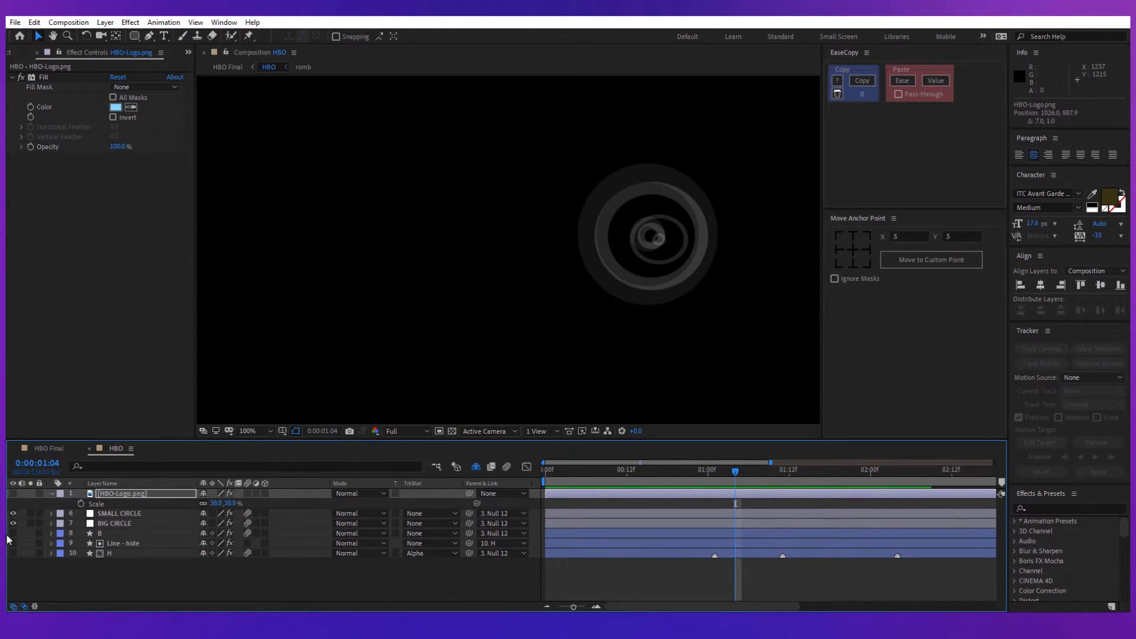
left_click(13, 553)
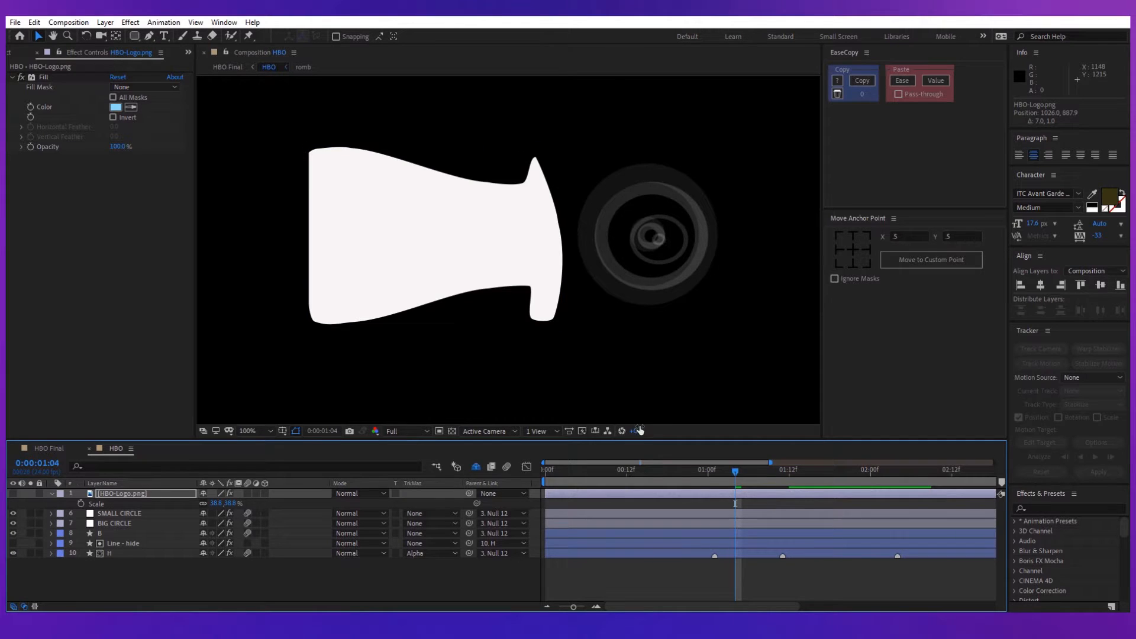
Enable the Noise effect on H and scrub until the HBO letters are complete, then return to the start.
left_click(133, 553)
left_click(21, 157)
left_click(780, 469)
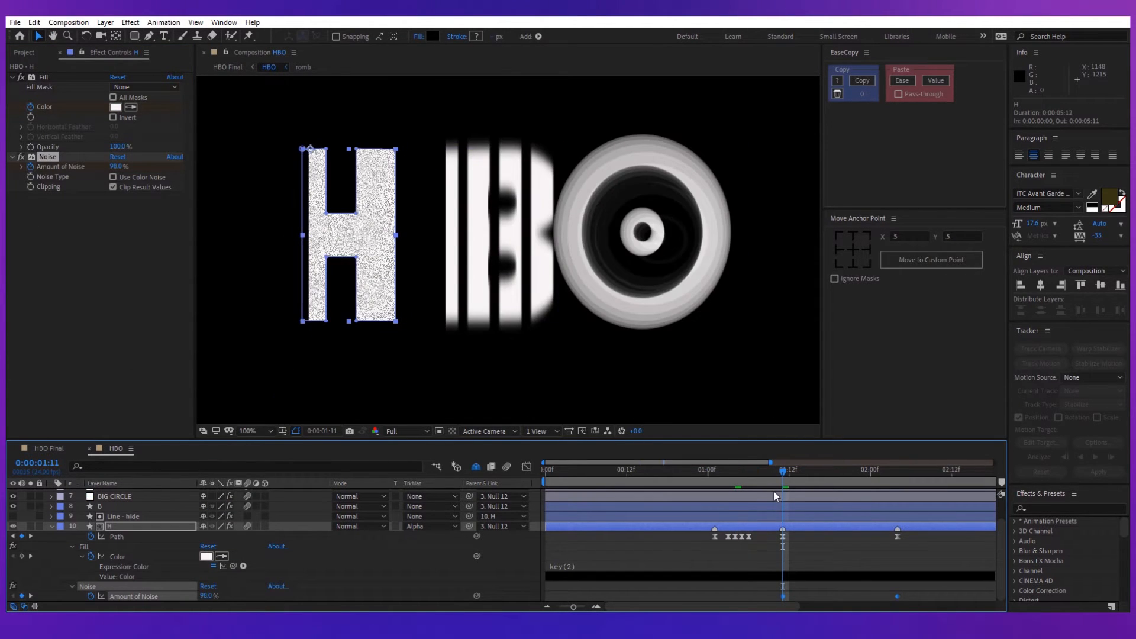
left_click_drag(780, 471, 882, 472)
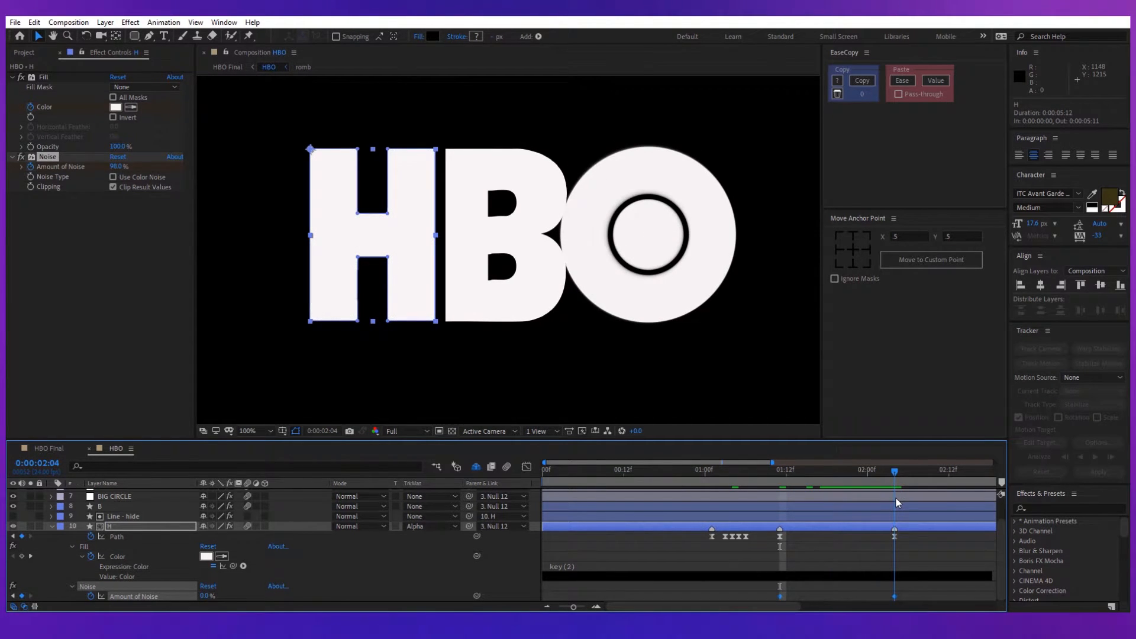
key("Home")
Zoom the timeline to the full duration and RAM-preview the intro from the beginning to the finished HBO logo.
key("semicolon")
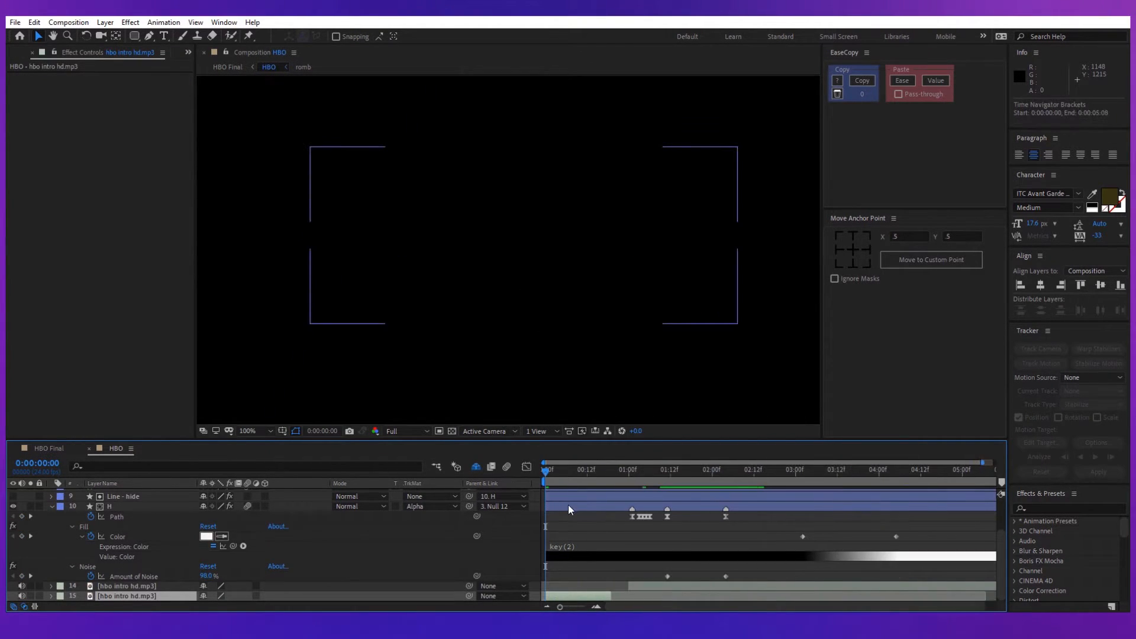
left_click_drag(548, 471, 667, 486)
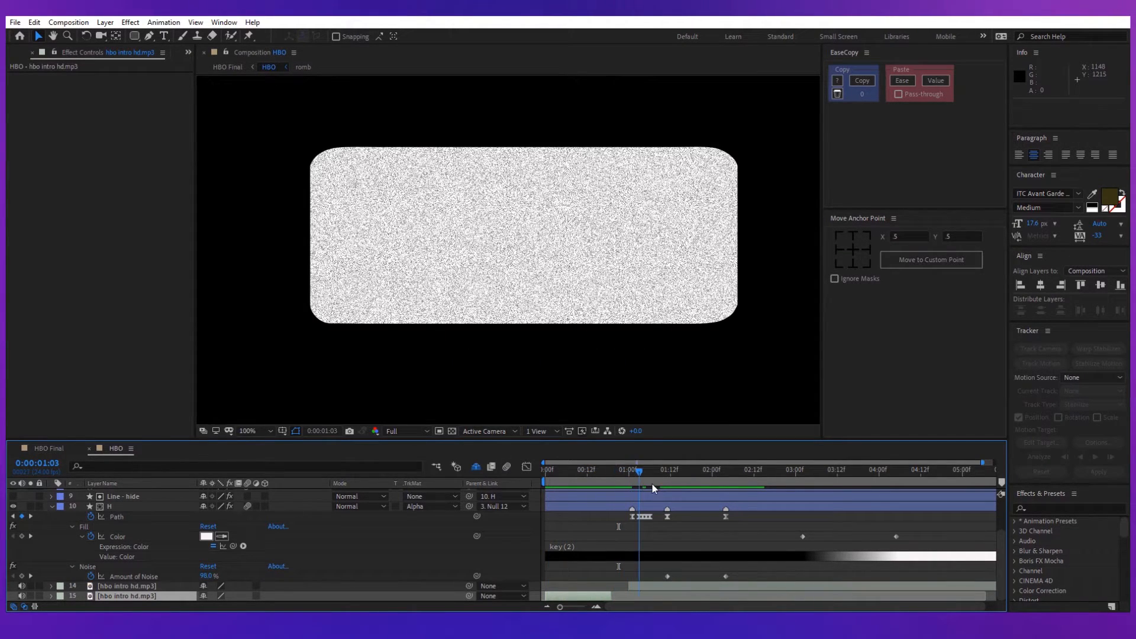
key("Home")
scroll(495, 364, "down", 3)
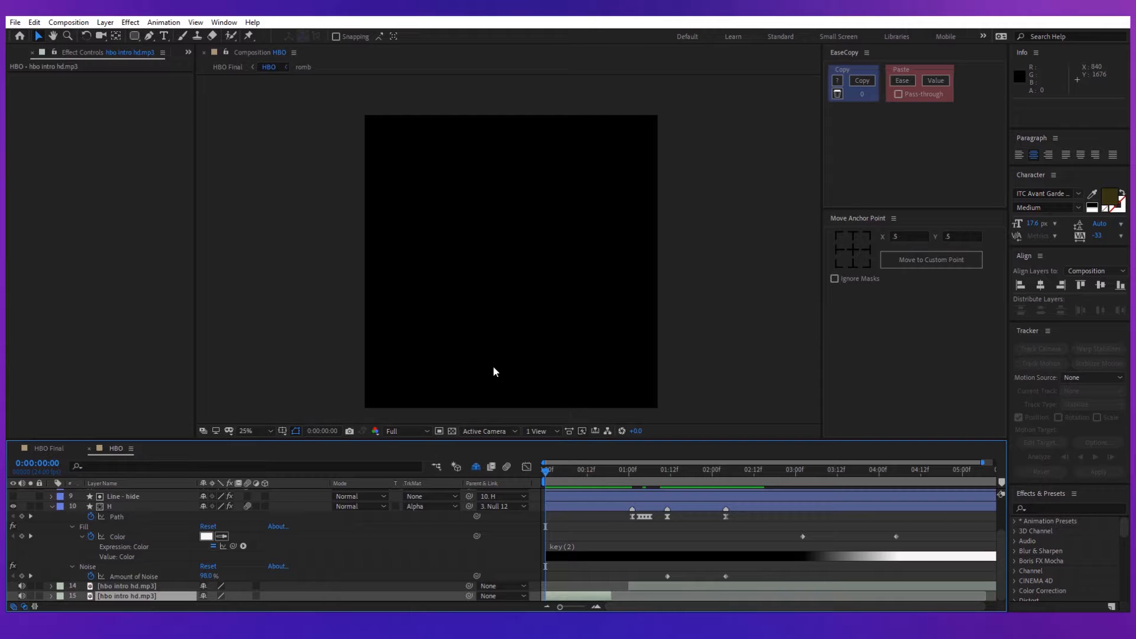
key("space")
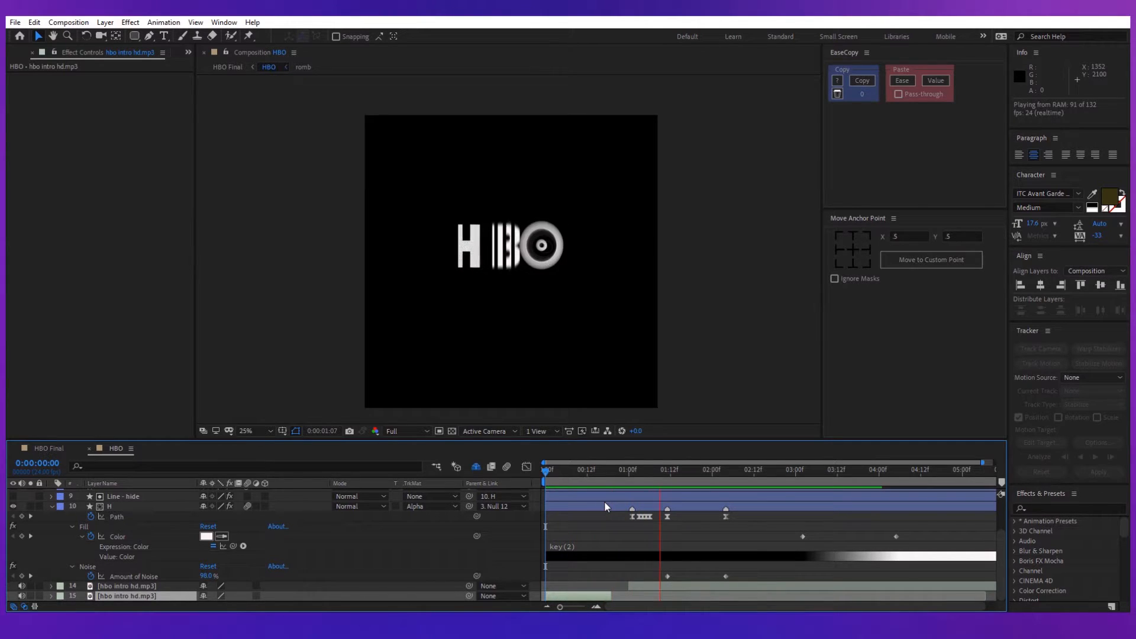
left_click_drag(567, 472, 713, 472)
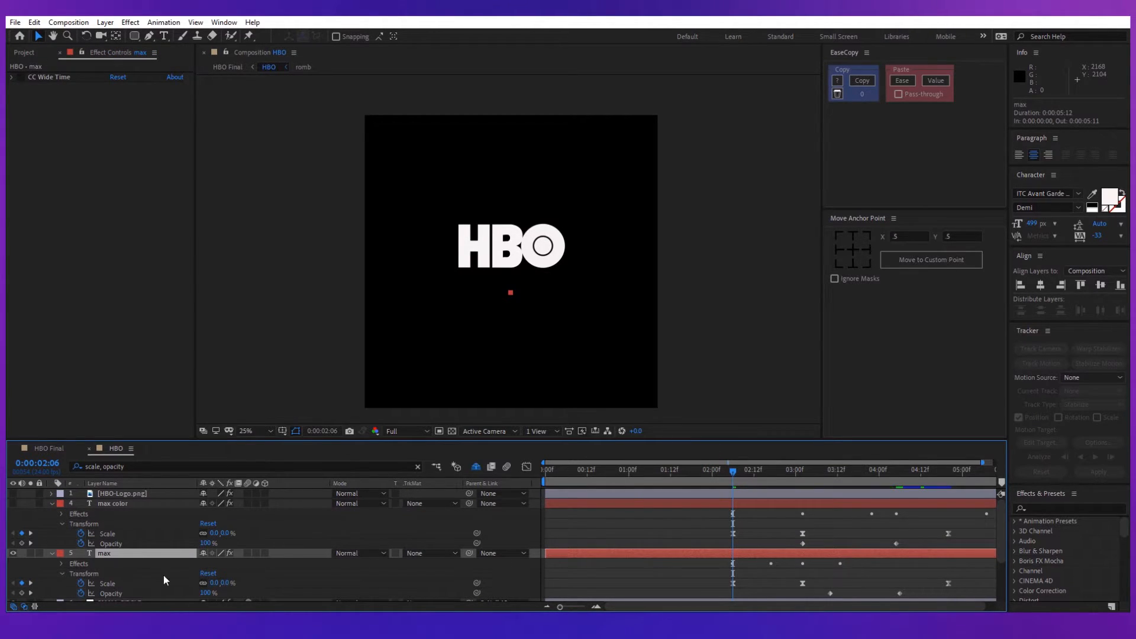
Select the max layer's Scale and Opacity keyframes and scrub to watch max scale up and fade out.
left_click(107, 583)
left_click(111, 593, "shift")
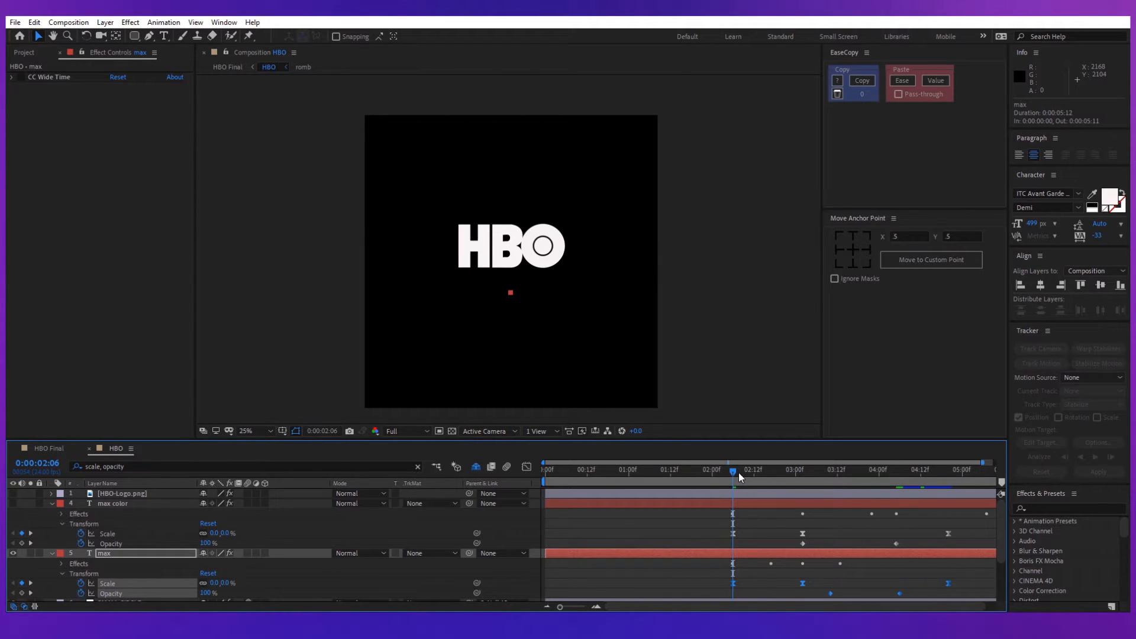
mouse_move(737, 470)
left_mouse_down()
mouse_move(804, 491)
mouse_move(786, 499)
mouse_move(944, 515)
mouse_move(833, 533)
left_mouse_up()
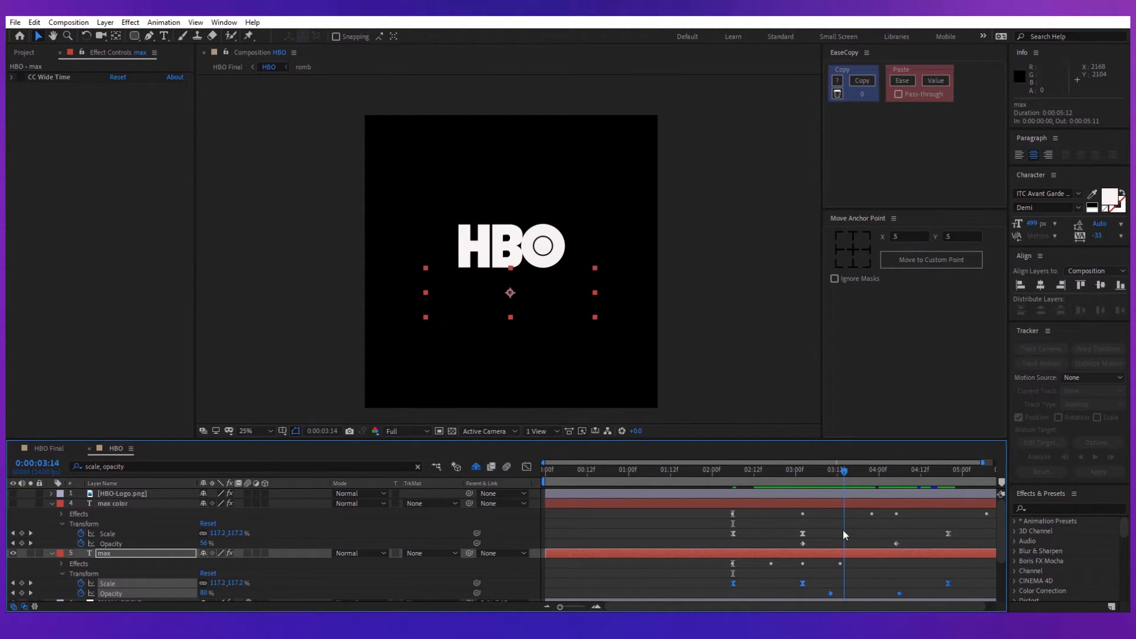
mouse_move(832, 532)
left_mouse_down()
mouse_move(901, 533)
mouse_move(736, 531)
left_mouse_up()
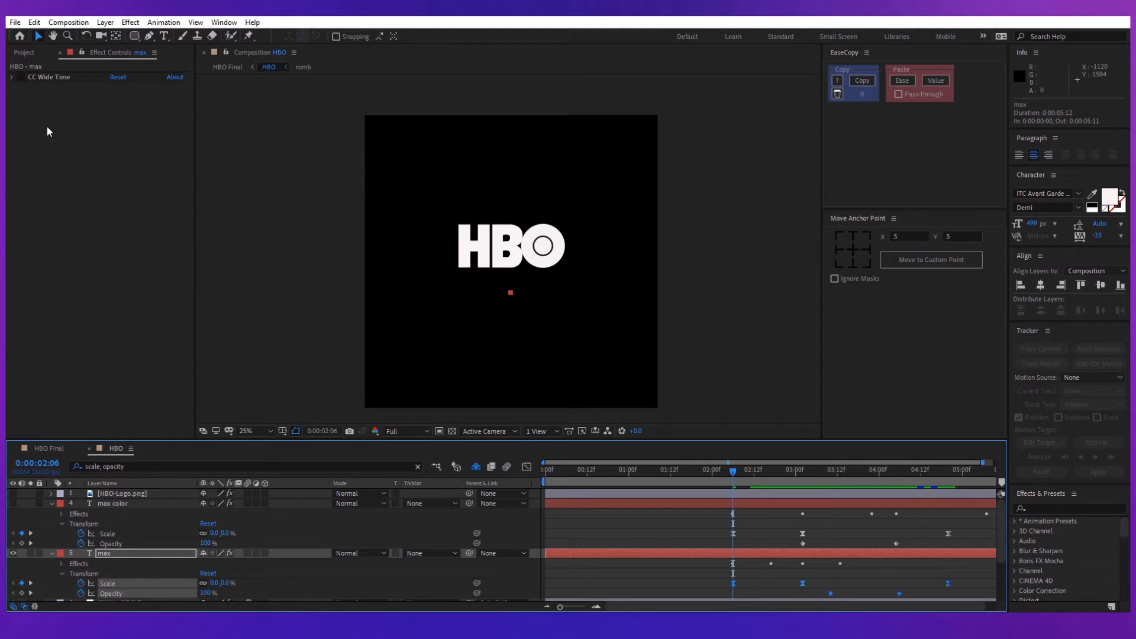
Enable the CC Wide Time fx on the max layer and preview its streaky echo animation.
left_click(20, 77)
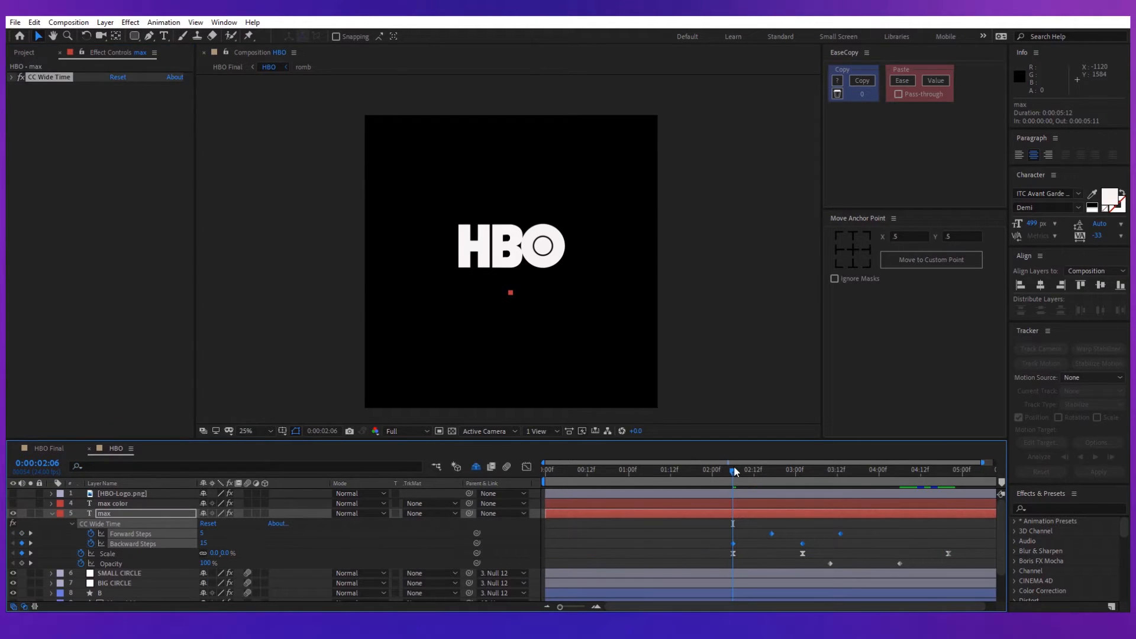
left_click_drag(734, 469, 808, 479)
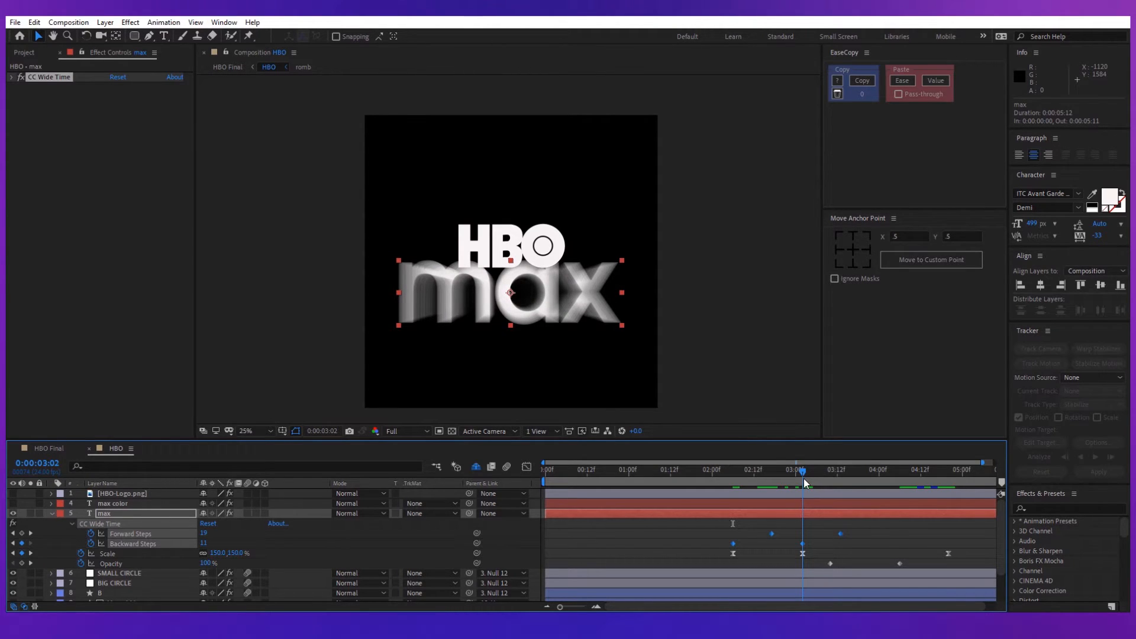
mouse_move(803, 478)
left_mouse_down()
mouse_move(733, 467)
mouse_move(773, 469)
left_mouse_up()
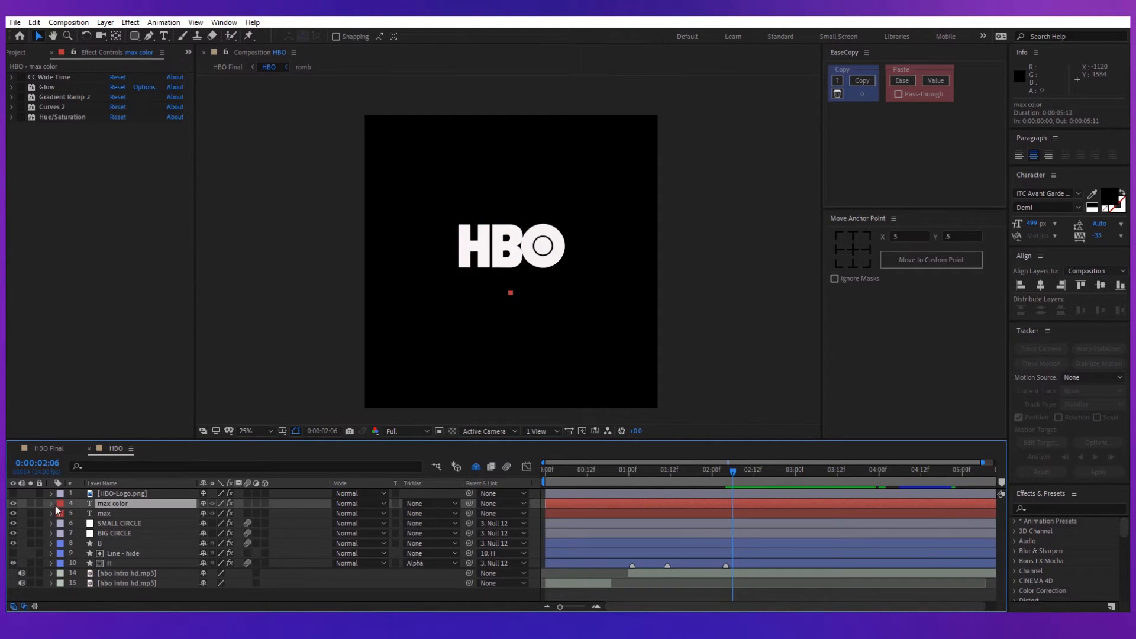
Reveal both max layers' keyframes and turn on CC Wide Time for max color.
key("u")
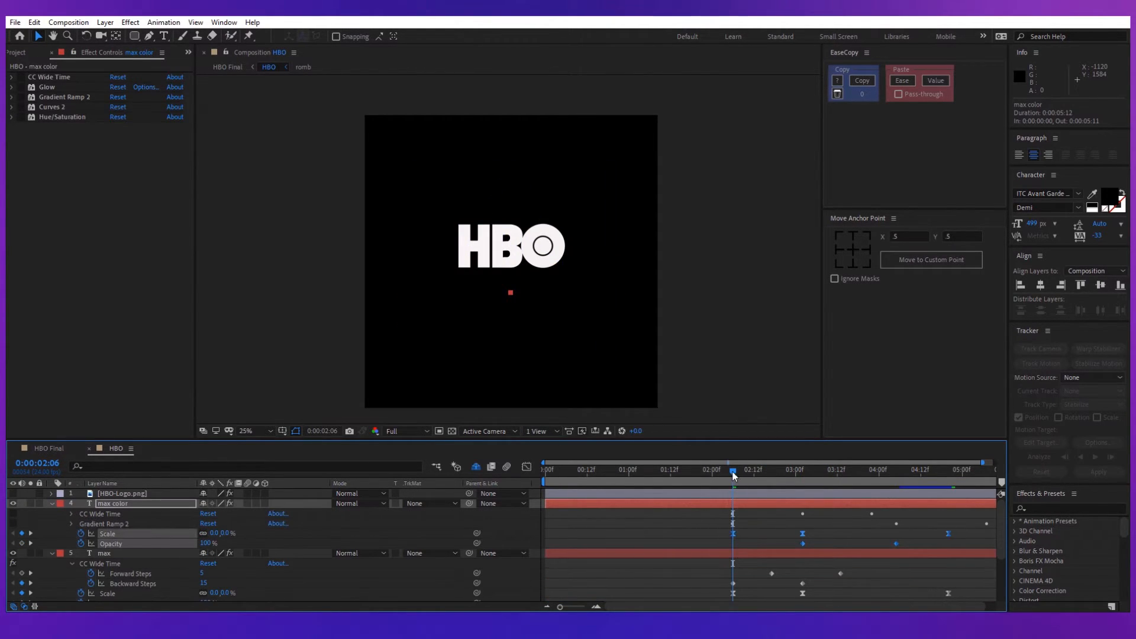
mouse_move(732, 471)
left_mouse_down()
mouse_move(908, 470)
mouse_move(732, 469)
left_mouse_up()
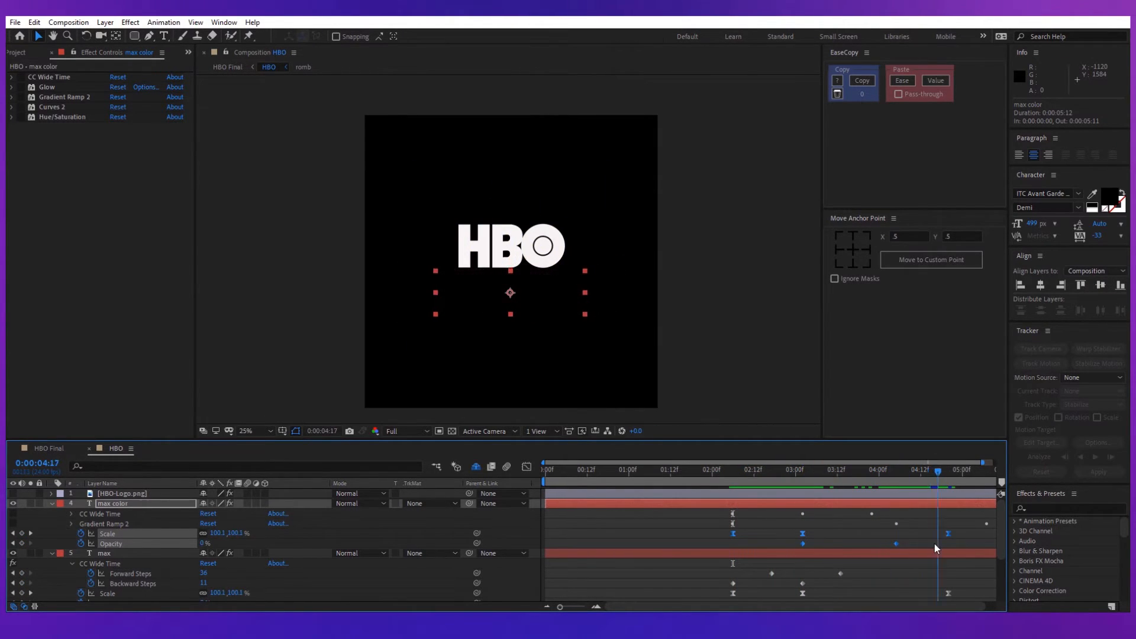
left_click(70, 513)
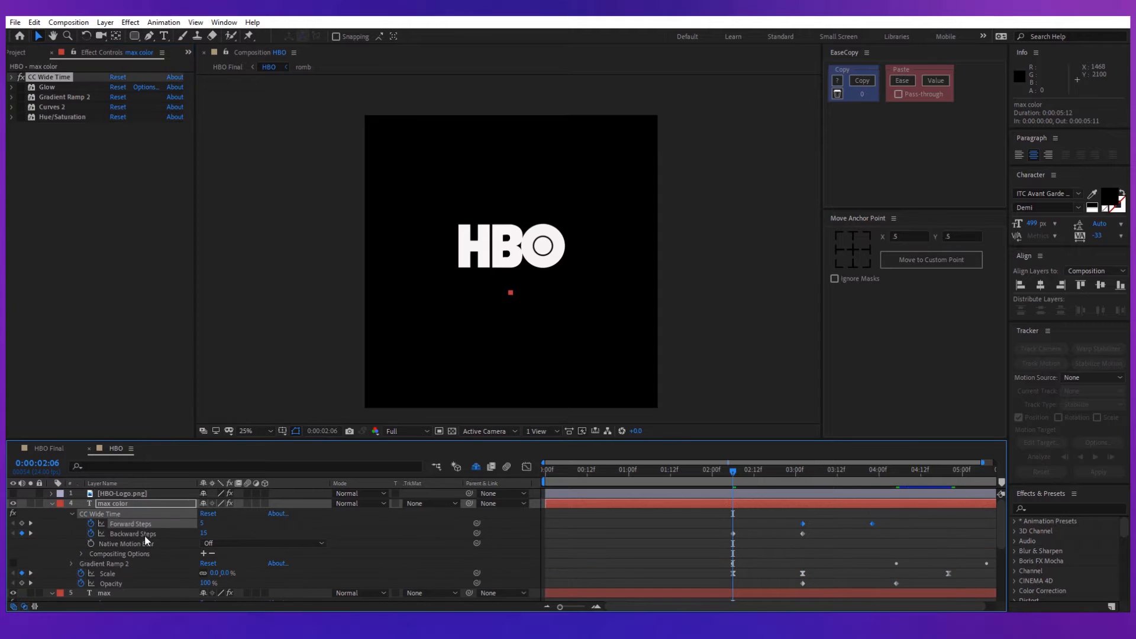
left_click_drag(732, 472, 871, 469)
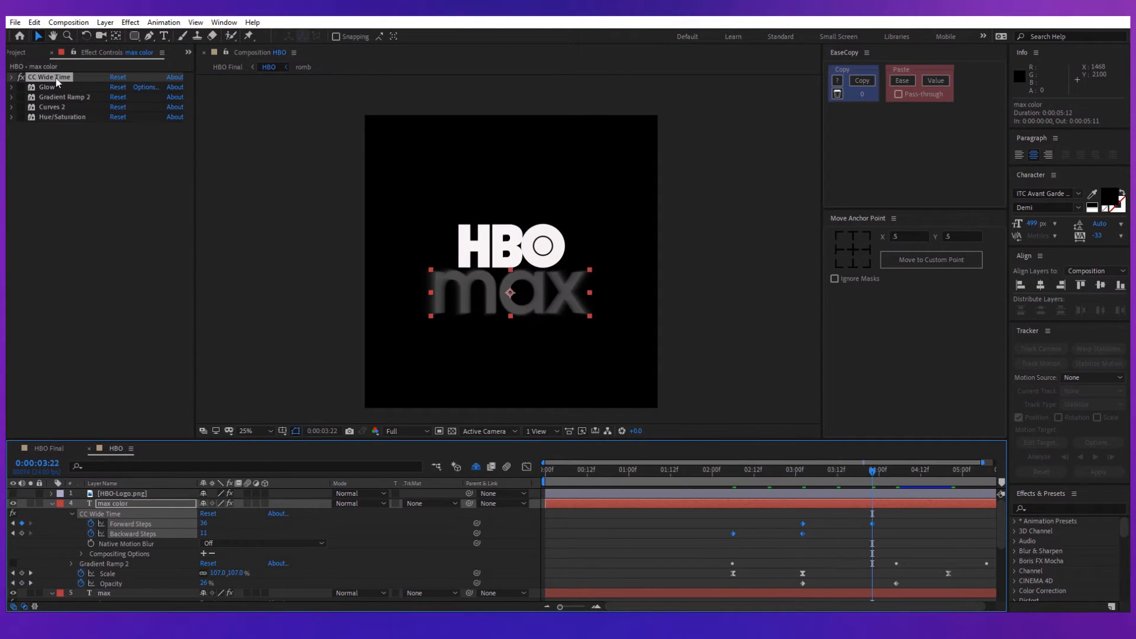
Switch on Glow for max color, expand its settings and preview the glowing trail.
left_click(22, 88)
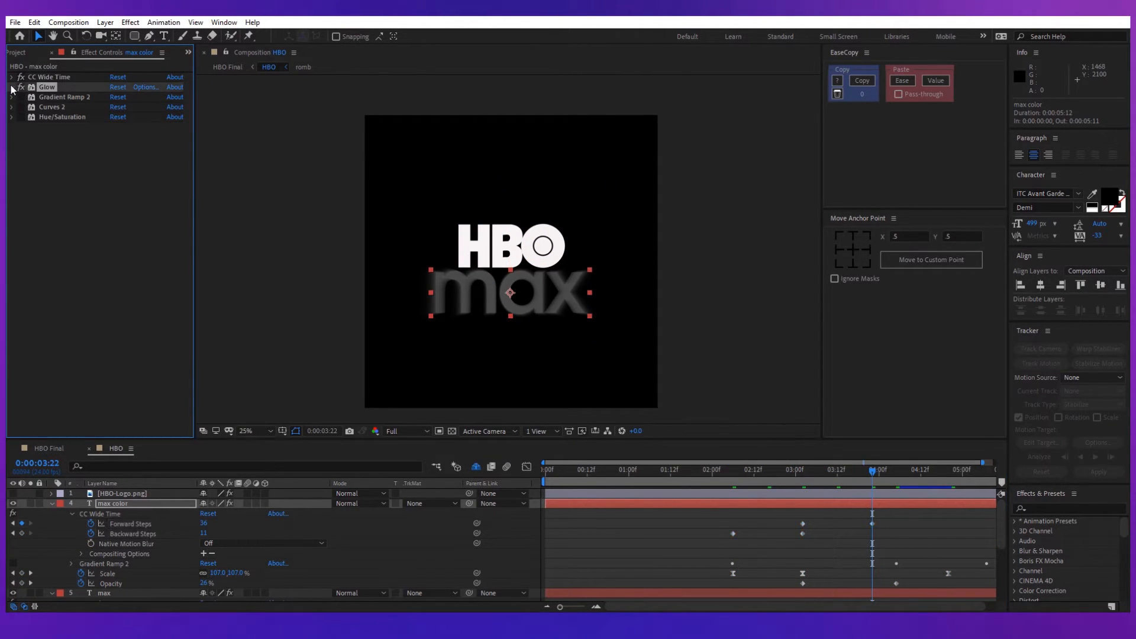
left_click(13, 88)
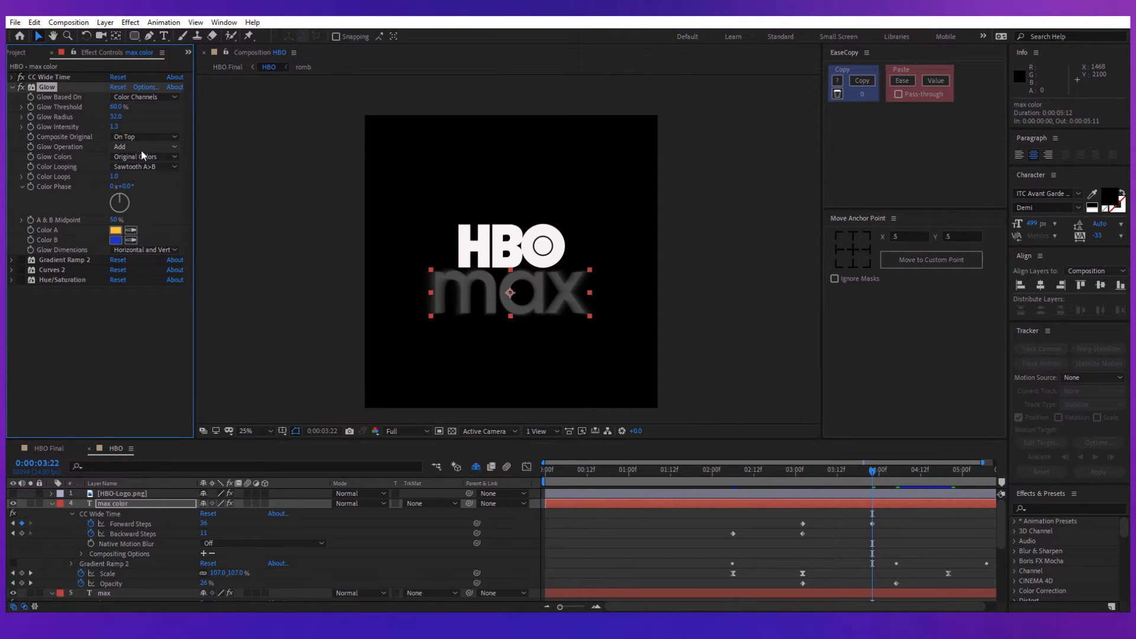
left_click_drag(771, 469, 877, 502)
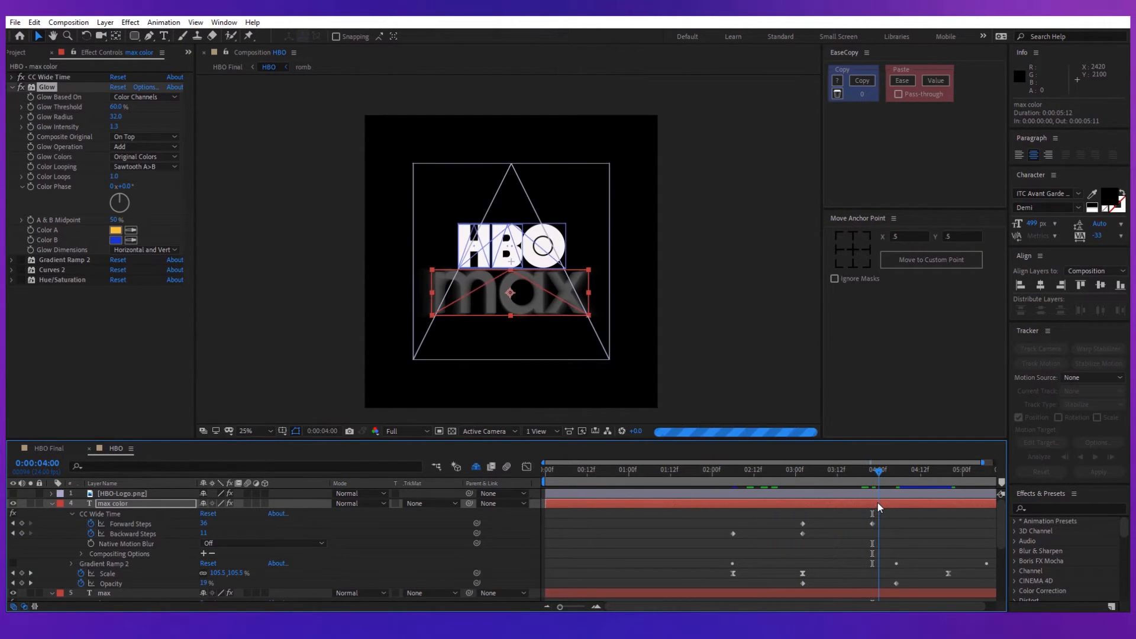
scroll(498, 284, "up", 1)
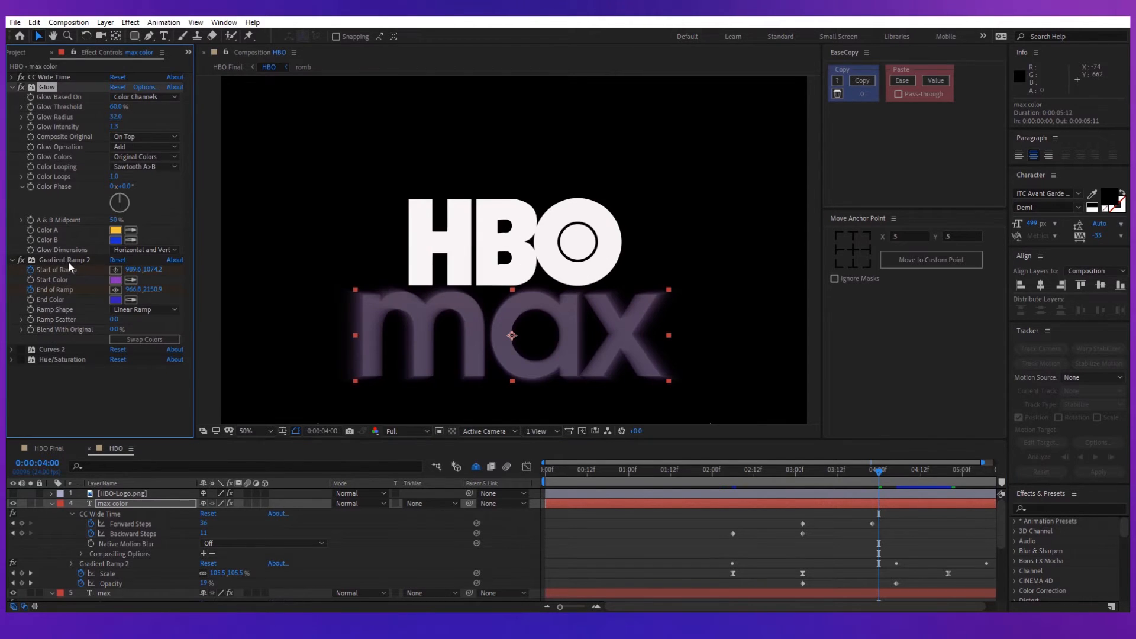
Reveal max color's keyframed properties and reposition the Start of Ramp at 2:06.
left_click(511, 294)
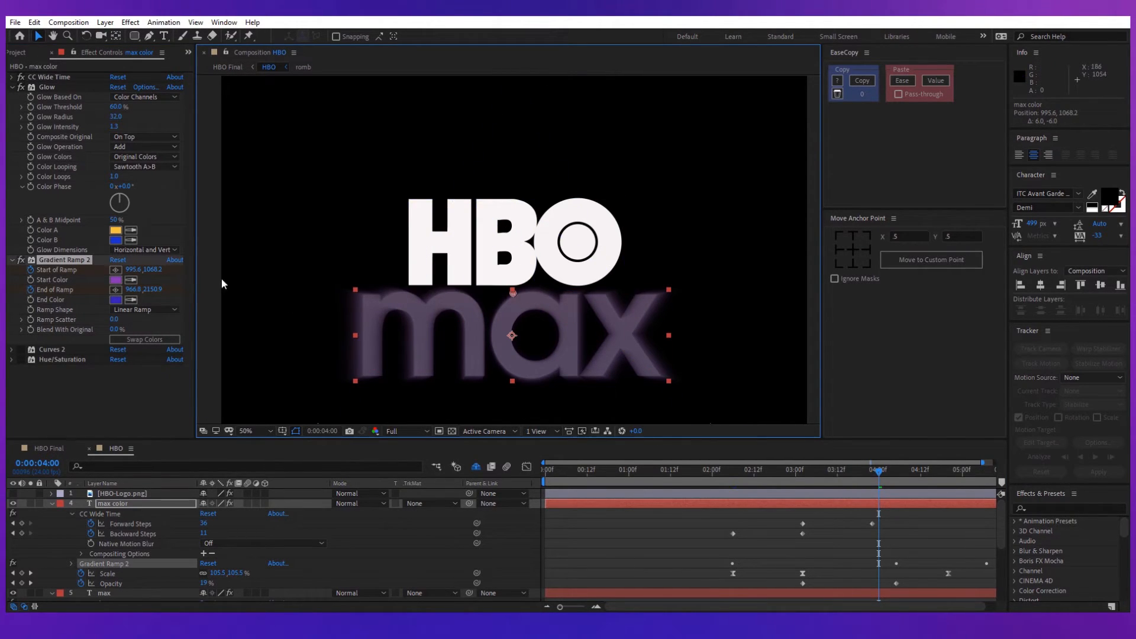
key("ctrl+z")
key("u")
left_click(106, 542)
left_click(732, 469)
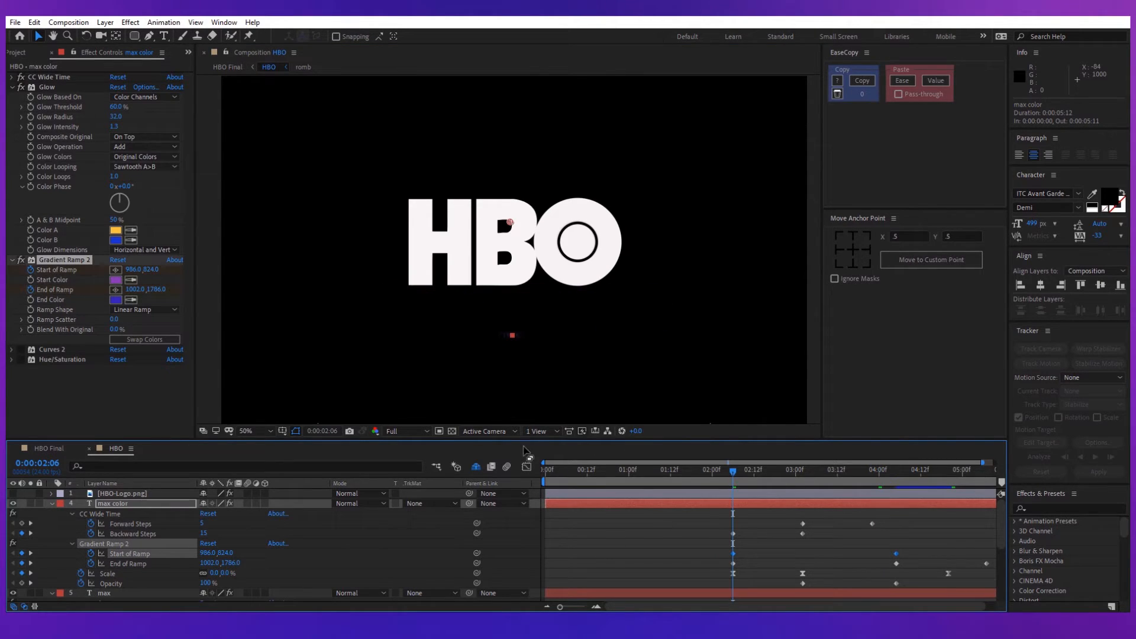
scroll(534, 348, "down", 1)
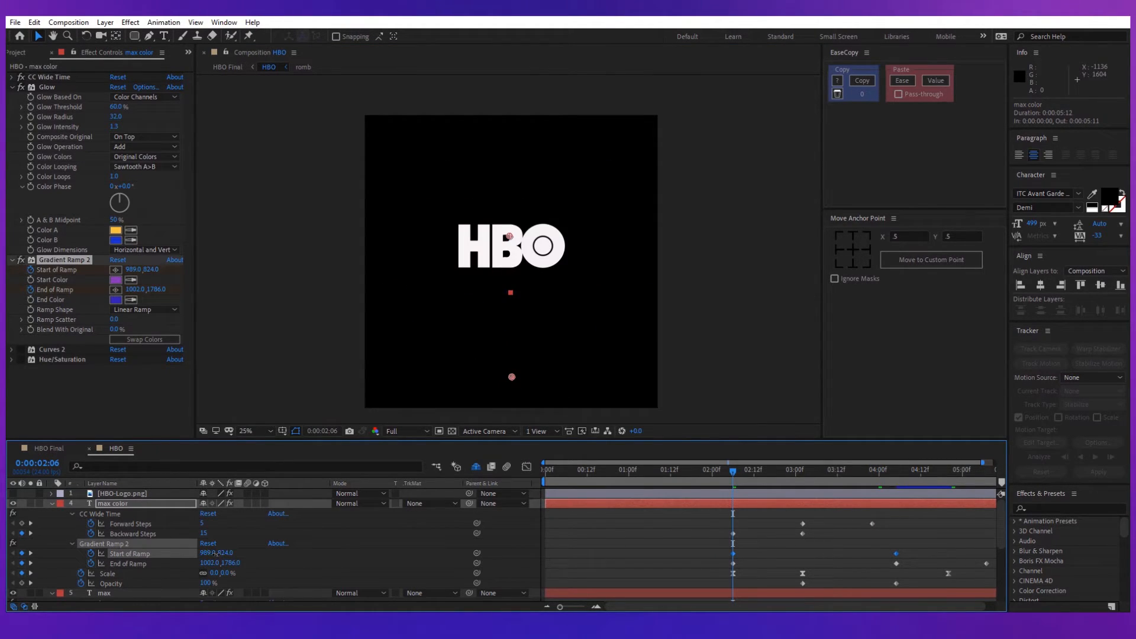
left_click_drag(213, 552, 228, 563)
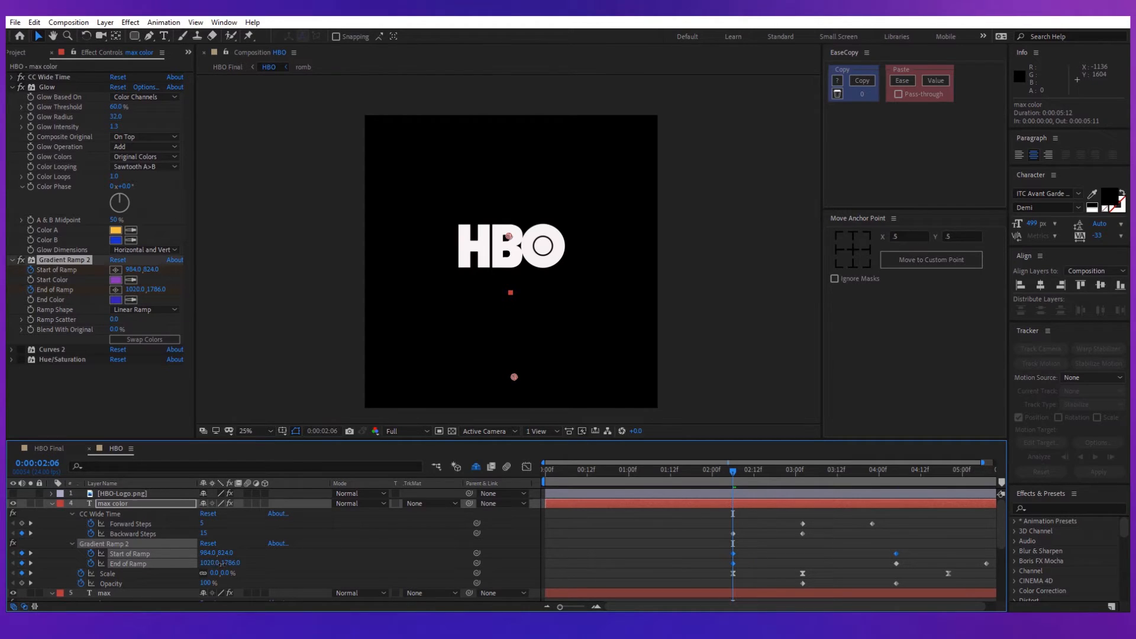
Adjust the End of Ramp at the 4:05 keyframe so max shifts to vivid purple, recentring the view.
left_click(760, 471)
left_click(896, 469)
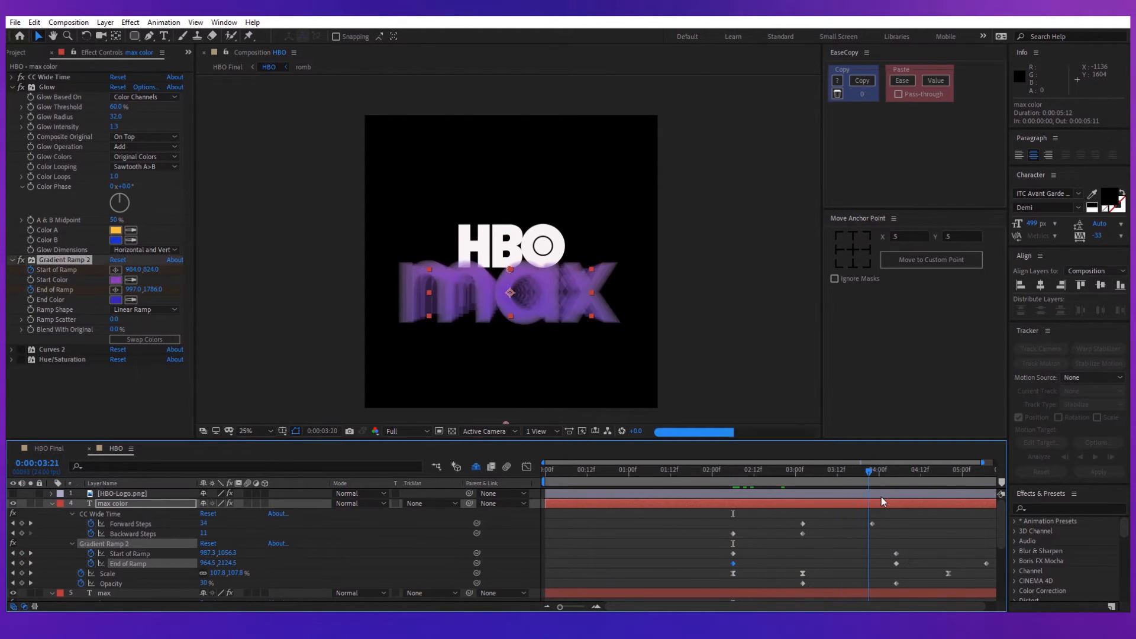
mouse_move(208, 553)
left_mouse_down()
mouse_move(217, 563)
mouse_move(206, 564)
left_mouse_up()
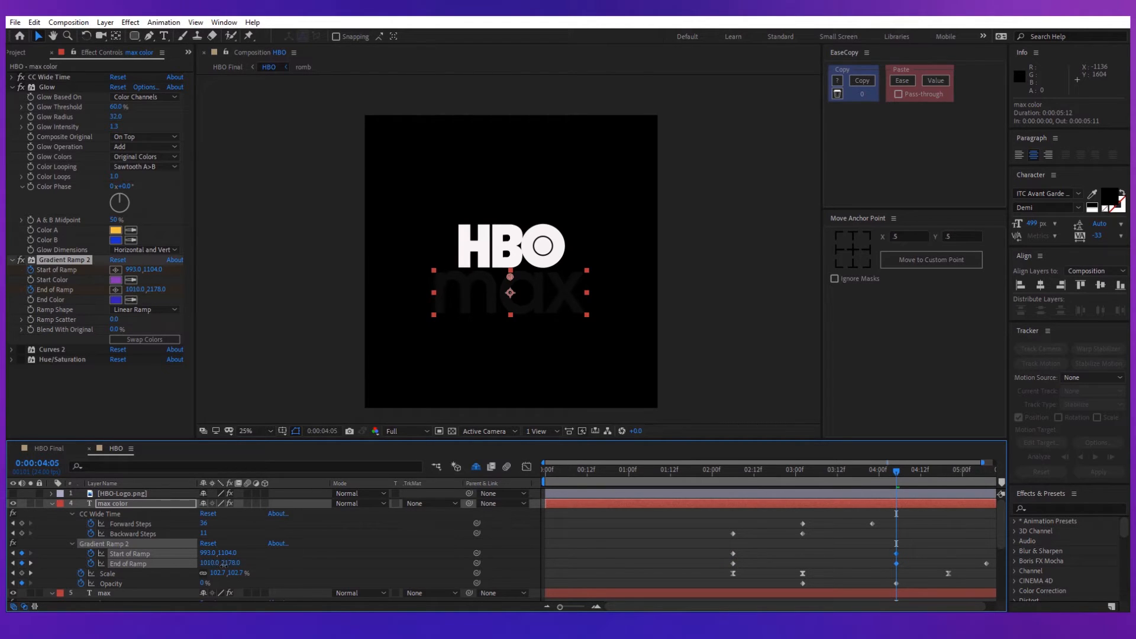
mouse_move(401, 352)
left_mouse_down()
mouse_move(412, 339)
mouse_move(390, 302)
left_mouse_up()
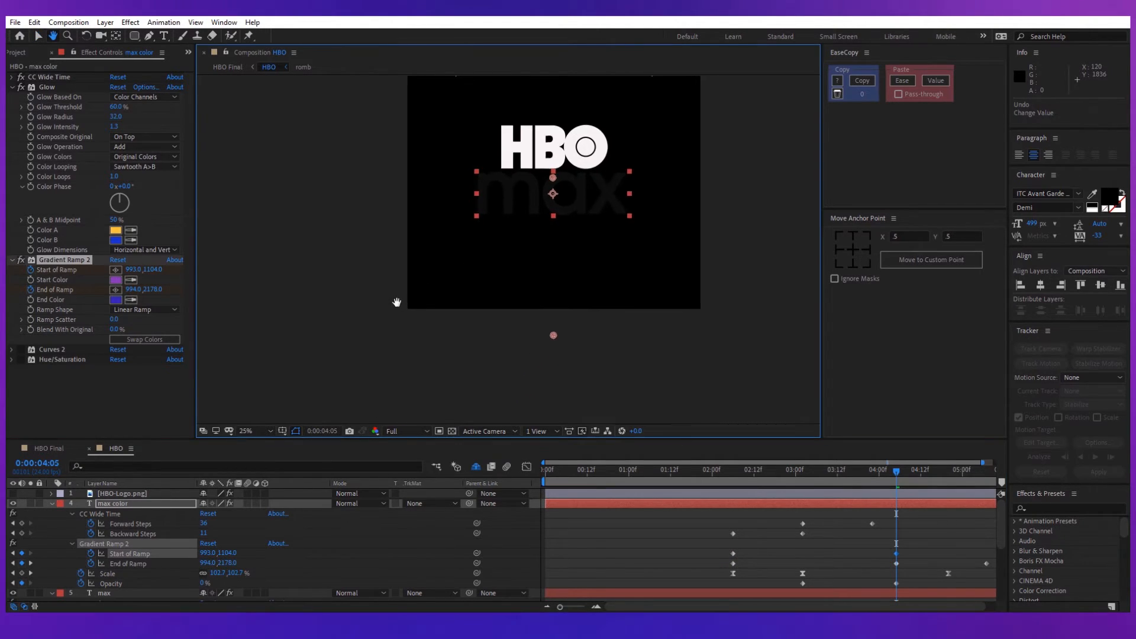
left_click_drag(532, 351, 541, 342)
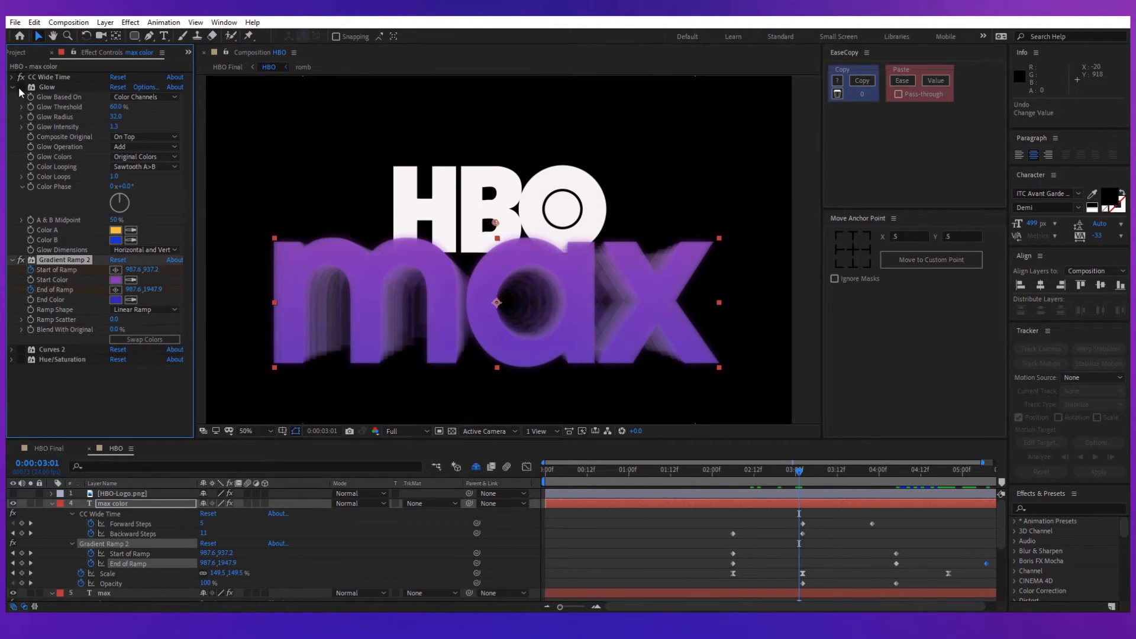
Switch off Glow on max color and set the Curves adjustment to the Red channel.
left_click(19, 87)
left_click(12, 350)
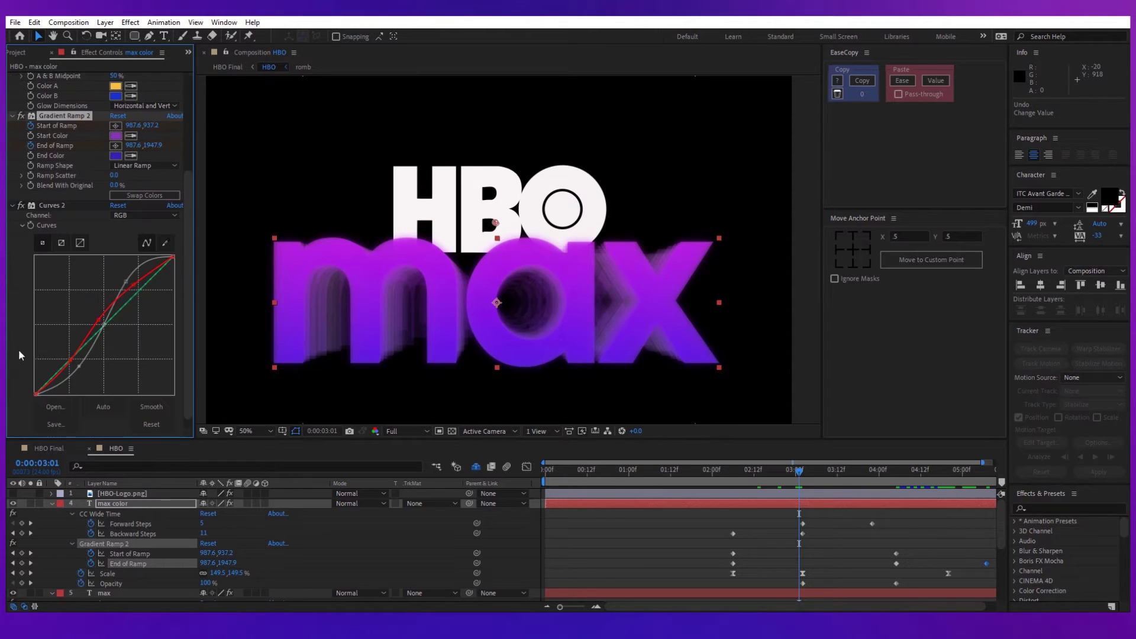
left_click(145, 215)
left_click(131, 214)
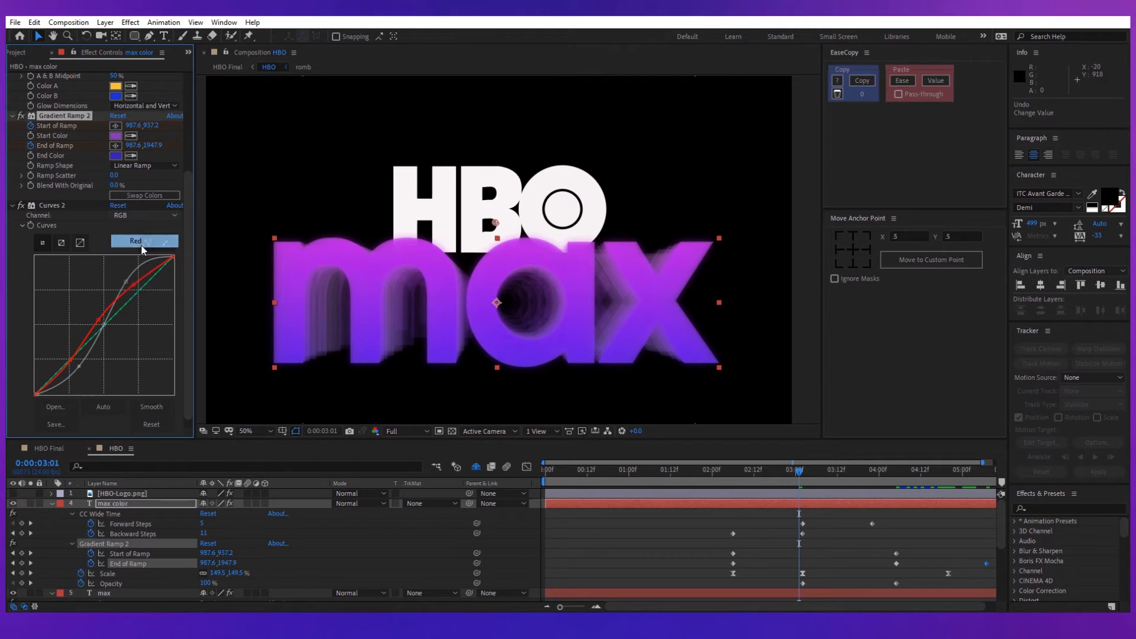
left_click(127, 228)
Collapse Curves 2 and Hue/Saturation, then RAM-preview the HBO comp from frame 0.
left_click(12, 205)
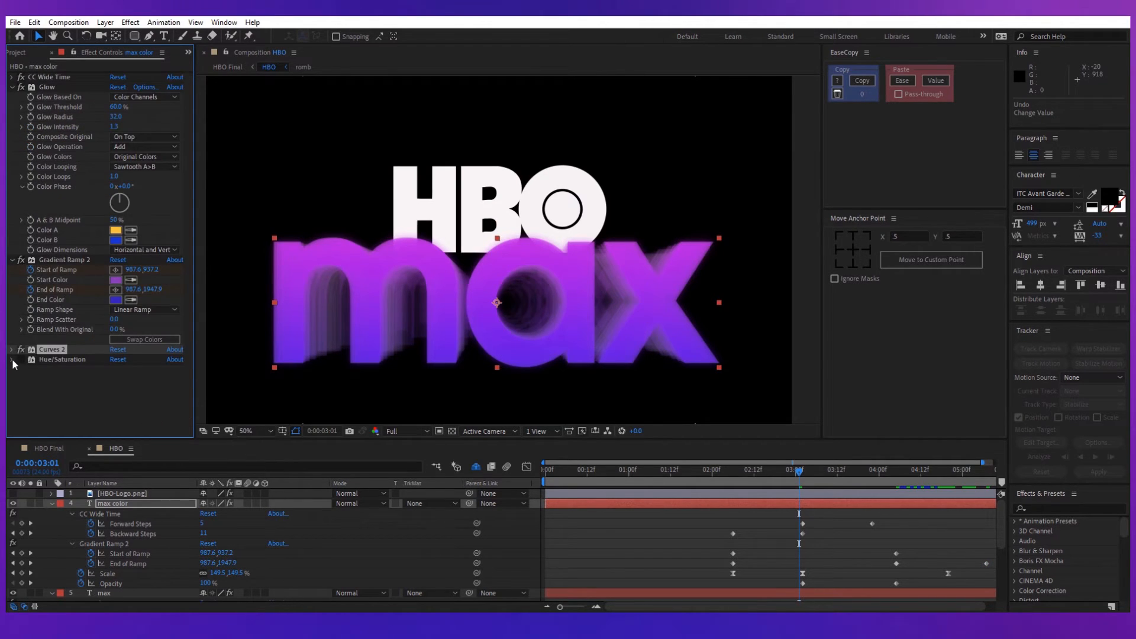
scroll(22, 357, "up", 2)
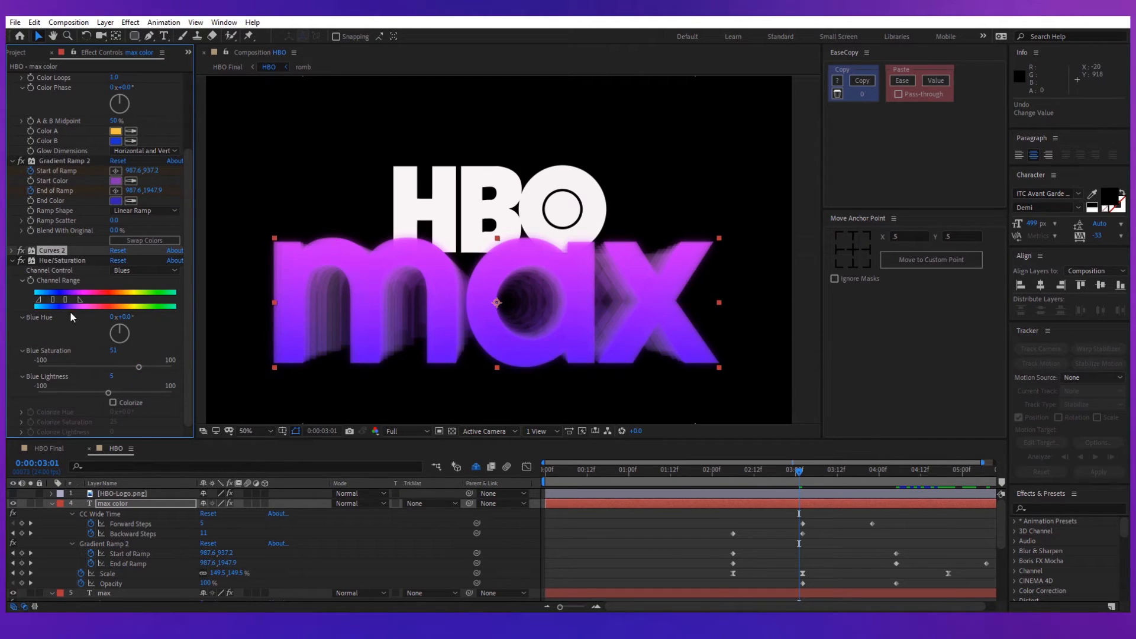
left_click(21, 260)
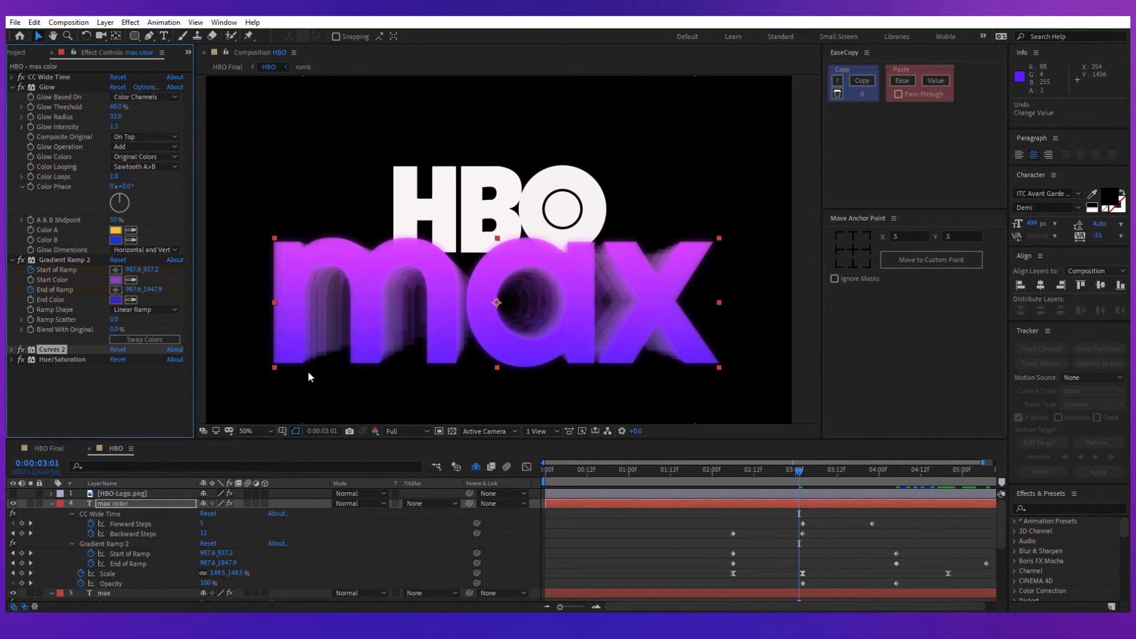
key("KP_0")
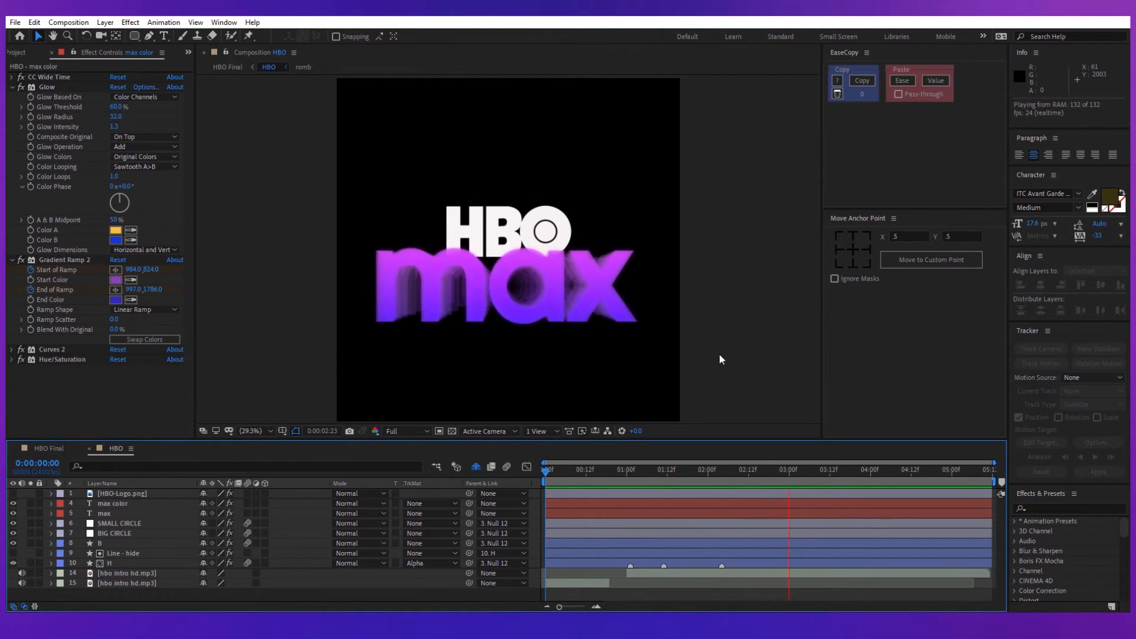
Stop the preview and shift the Fast Box Blur keyframe from about 03:09 to 04:20.
left_click(827, 469)
mouse_move(846, 470)
left_mouse_down()
mouse_move(821, 470)
mouse_move(858, 469)
mouse_move(879, 490)
mouse_move(818, 490)
mouse_move(893, 495)
left_mouse_up()
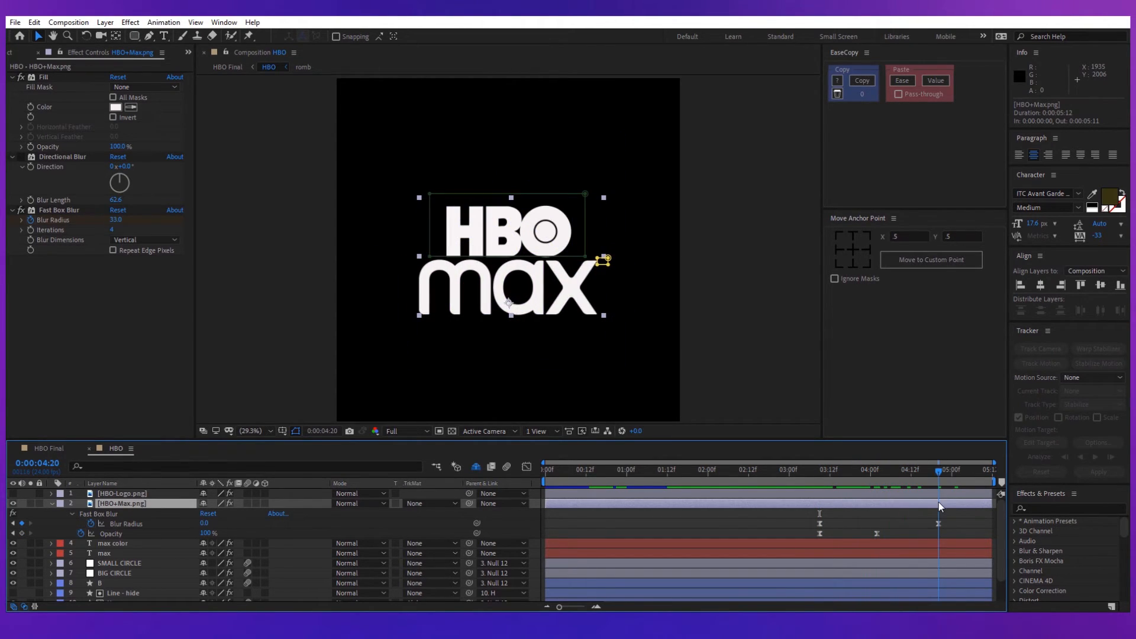
mouse_move(887, 470)
left_mouse_down()
mouse_move(937, 469)
mouse_move(845, 472)
left_mouse_up()
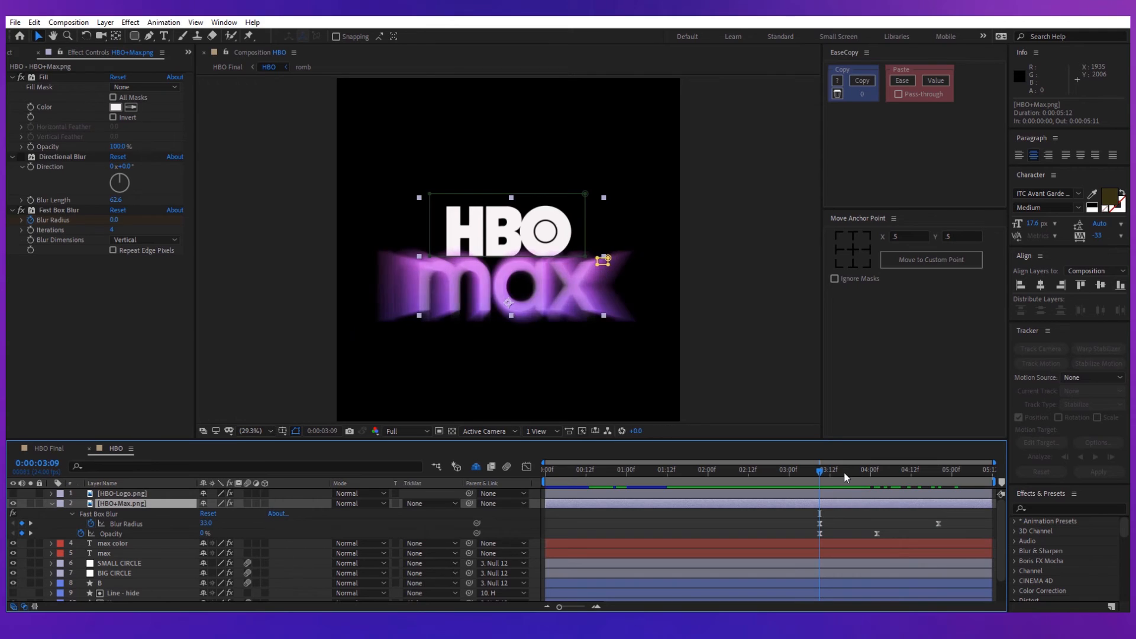
key("space")
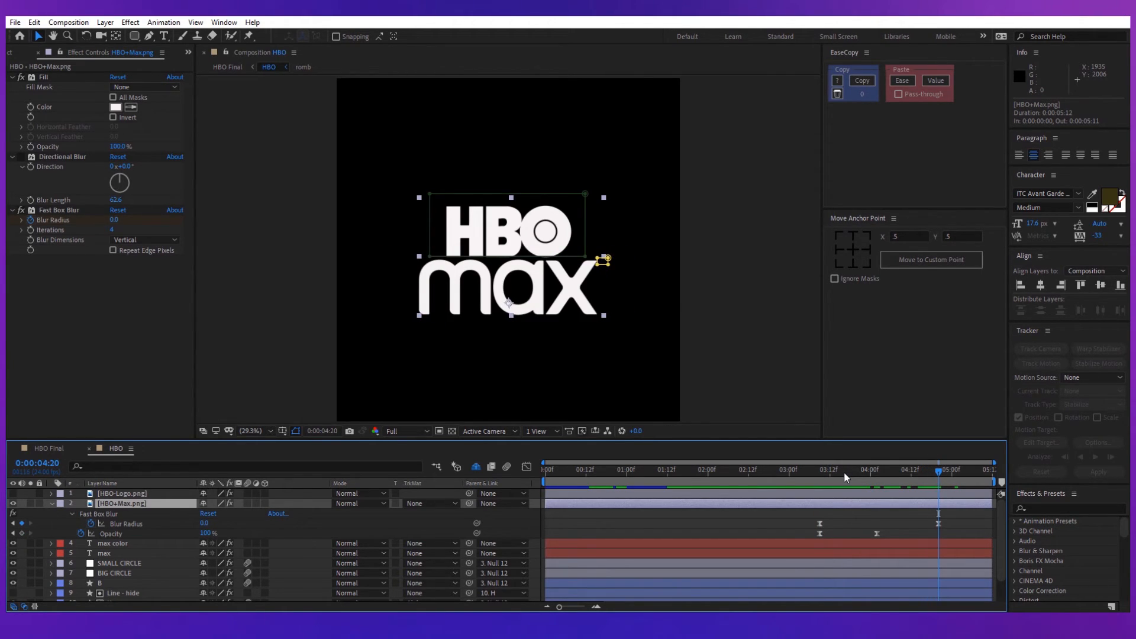
Place the remaining blur keyframe near 03:09–03:17 and preview max resolving into sharp white letters.
left_click_drag(937, 469, 823, 473)
key("ctrl+v")
key("space")
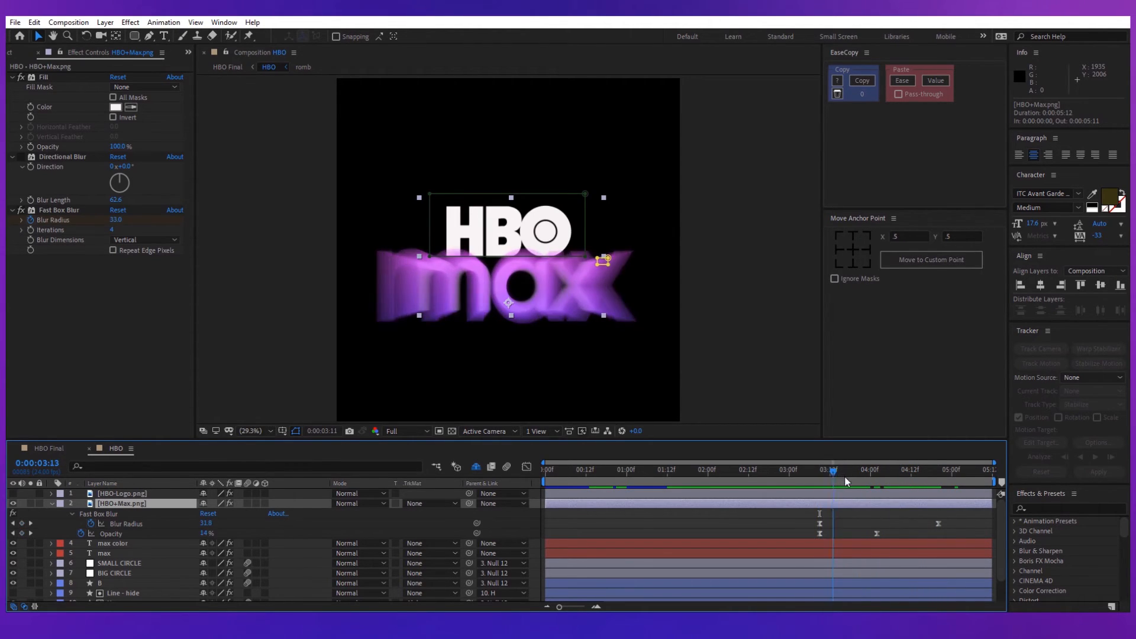
left_click(844, 470)
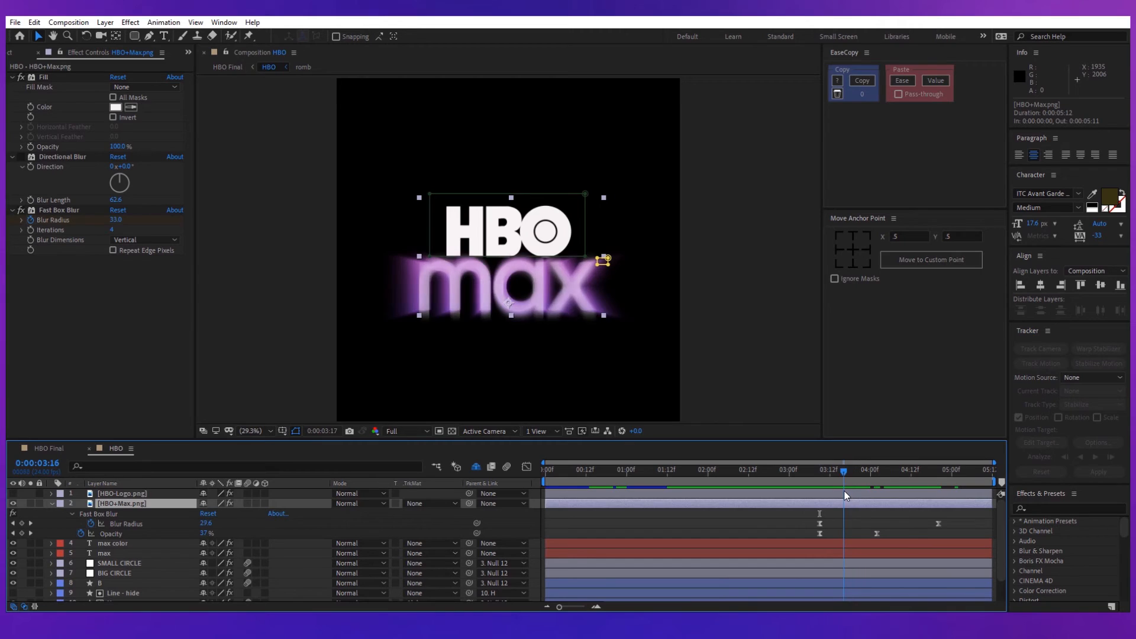
key("space")
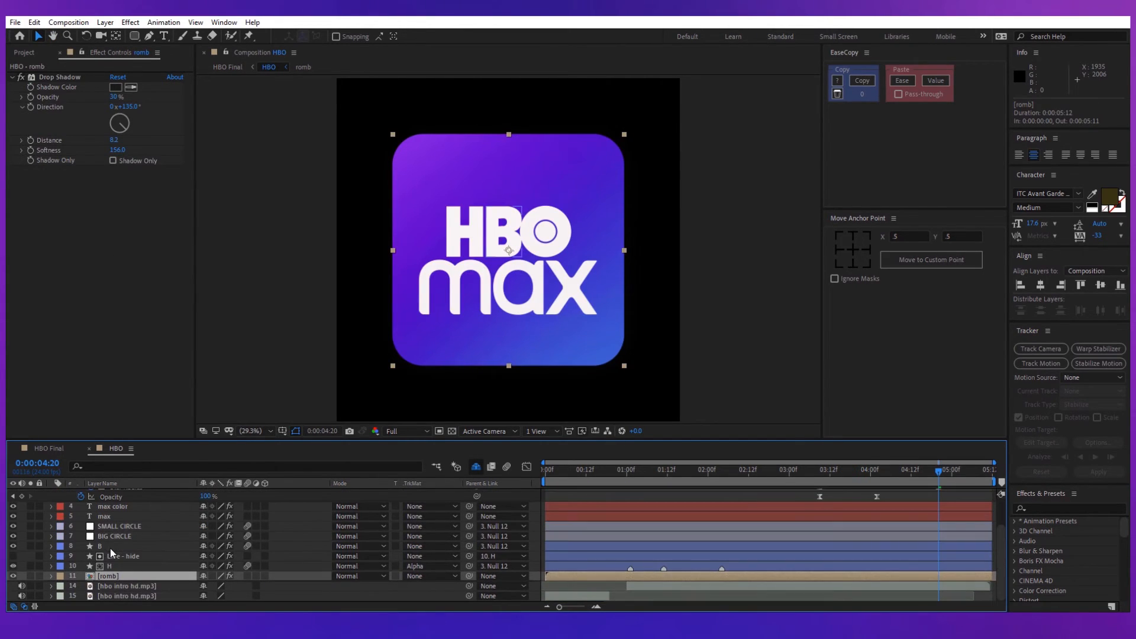
Inspect the purple tile's psd logo remove.jpg layer inside the romb precomp and return to its start.
double_click(111, 548)
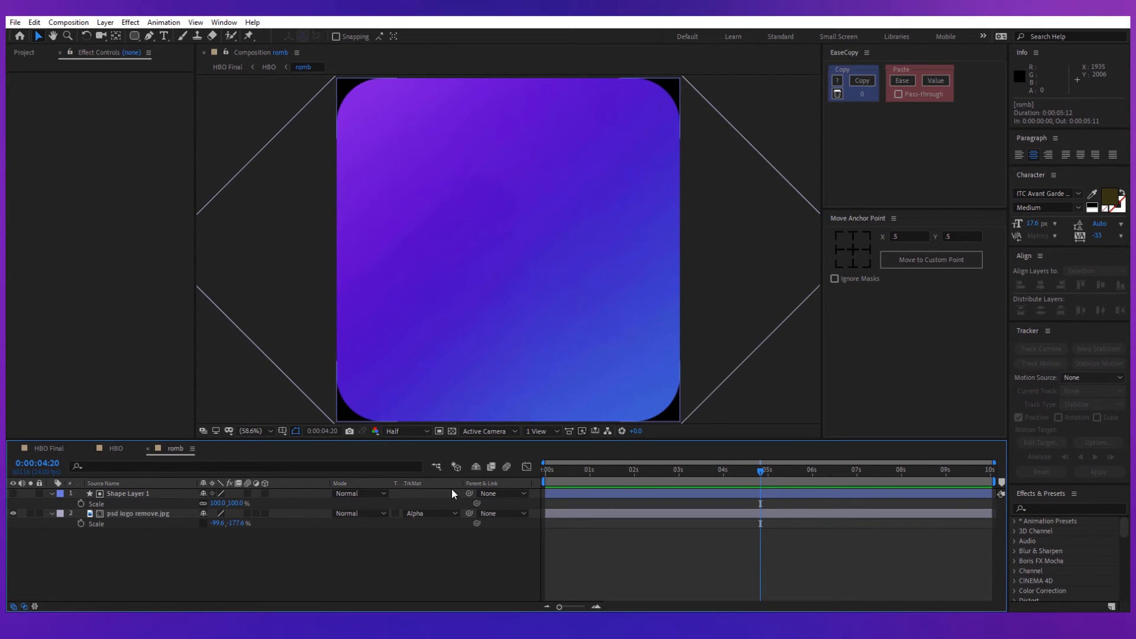
left_click(142, 514)
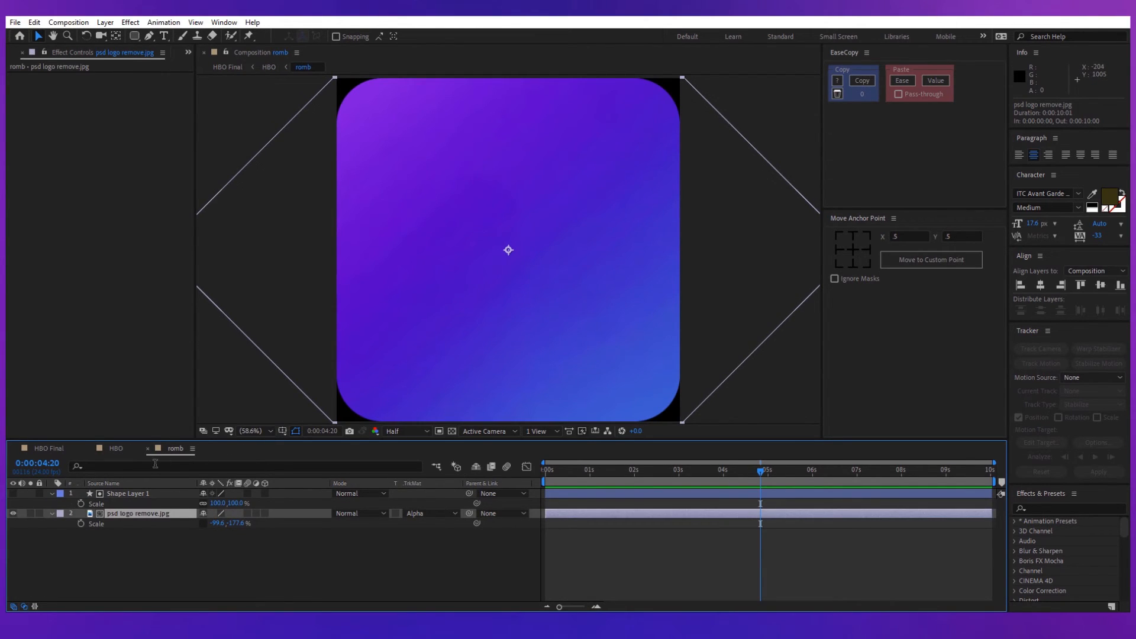
left_click_drag(612, 470, 660, 470)
key("Home")
Back in HBO, confirm the BG solid's colour as light grey EEEEEE.
key("ctrl+w")
left_click(142, 572)
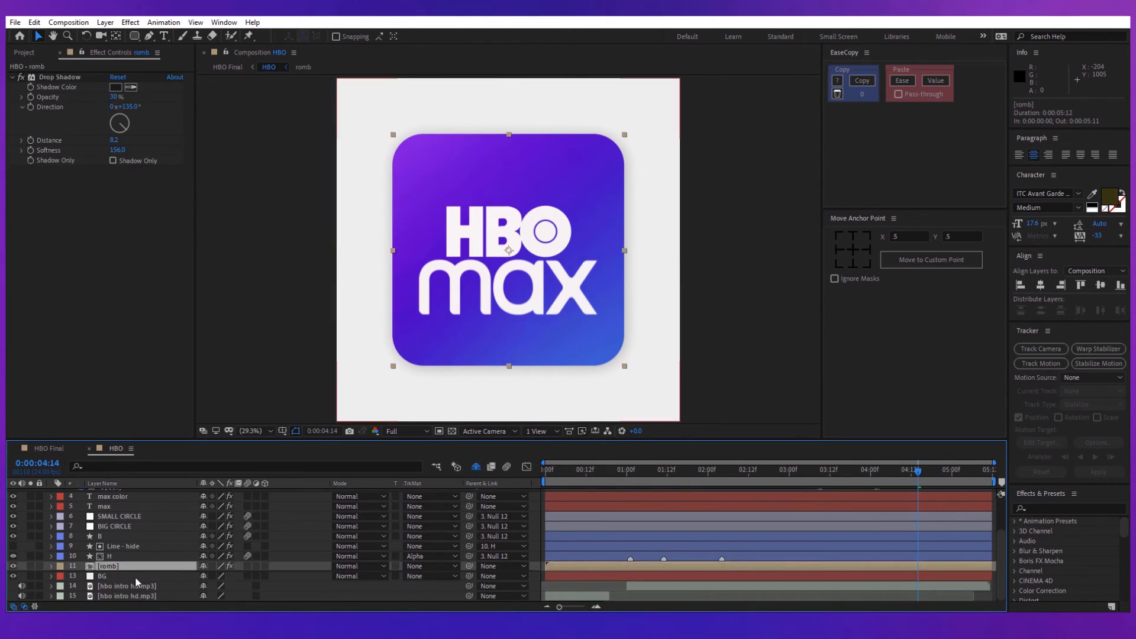
left_click_drag(859, 470, 917, 470)
key("ctrl+shift+y")
left_click(140, 208)
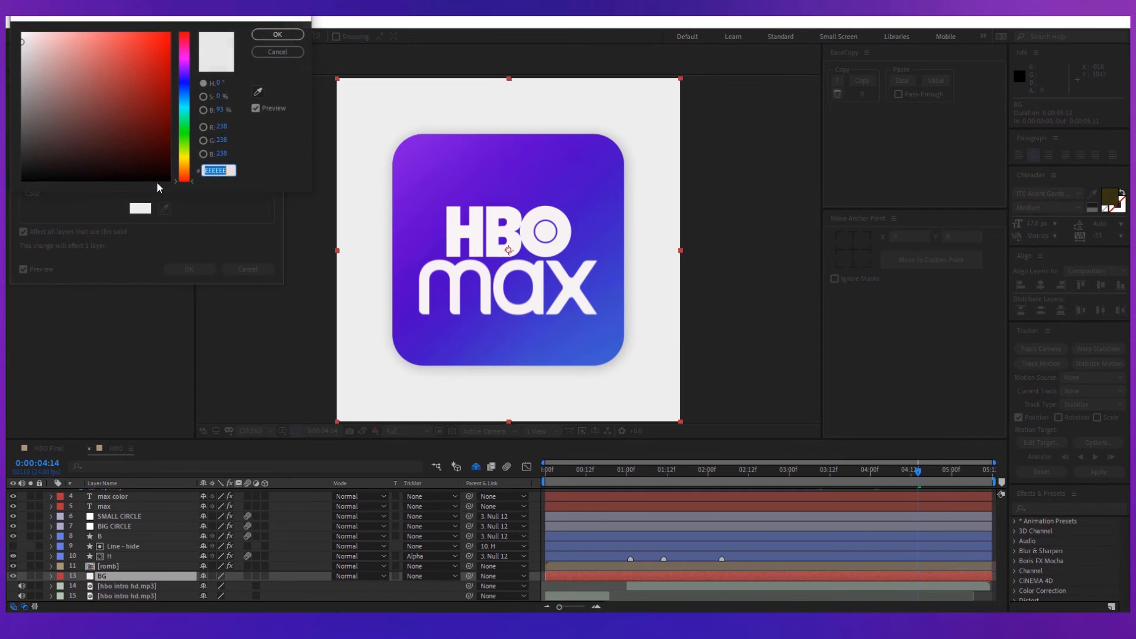
left_click(277, 51)
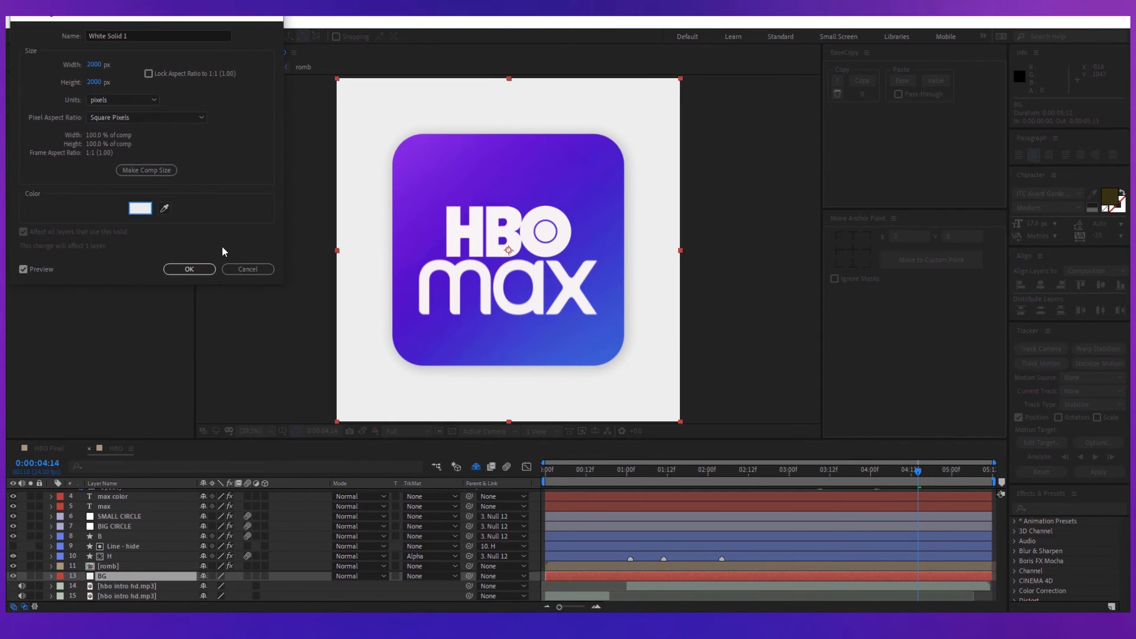
key("Return")
left_click(248, 536)
Enable motion blur on layer B and collapse the logo layer's blur properties.
left_click(249, 534)
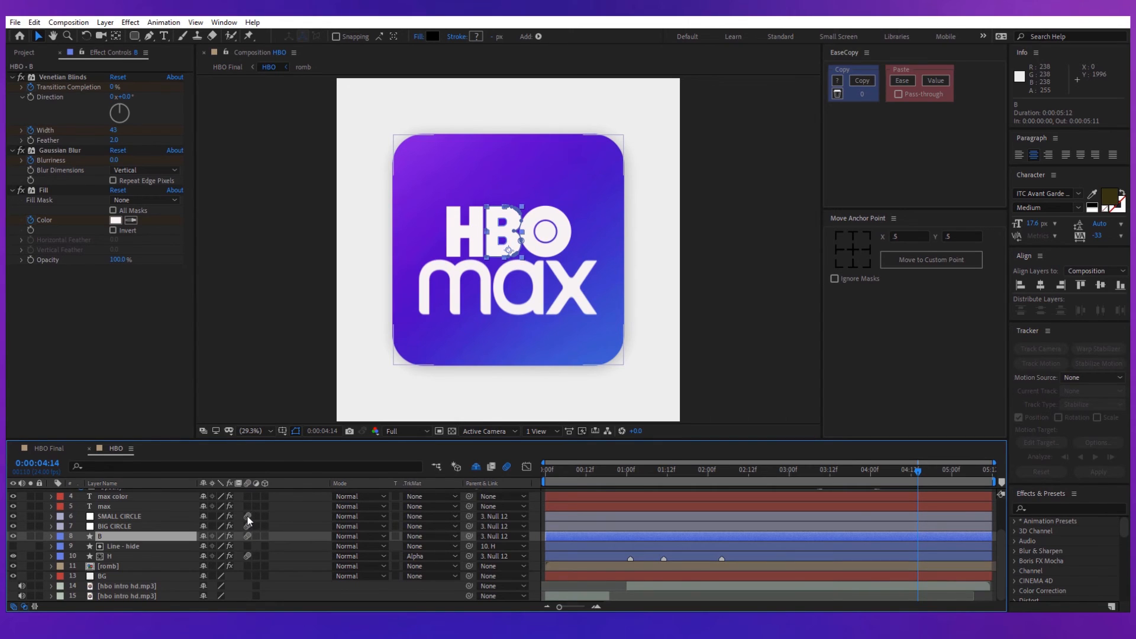
scroll(248, 514, "up", 3)
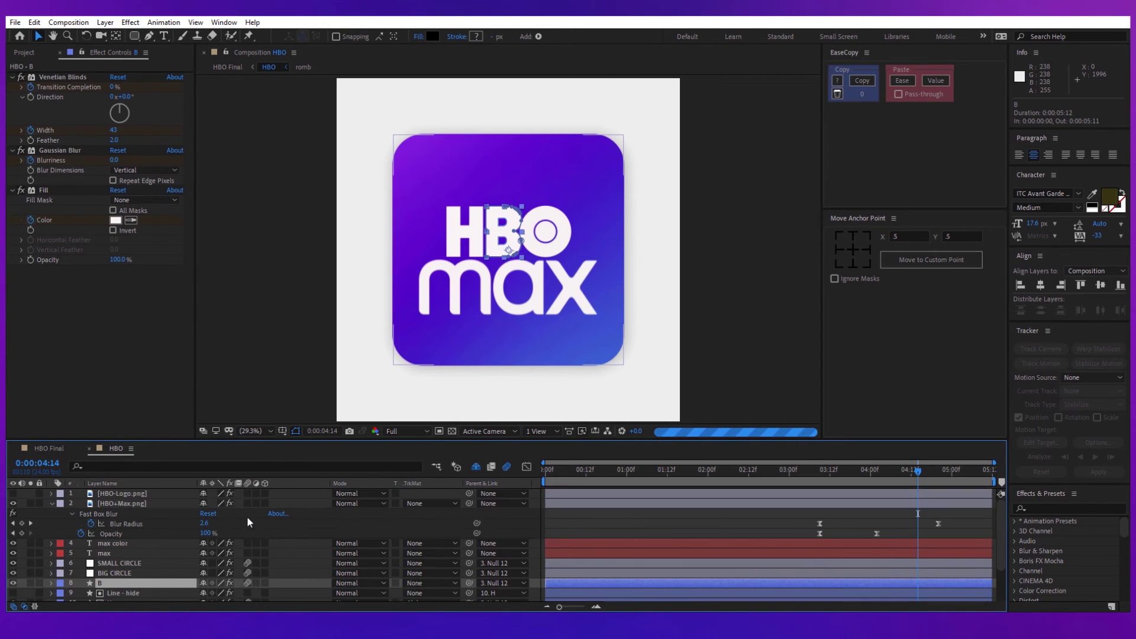
left_click(53, 503)
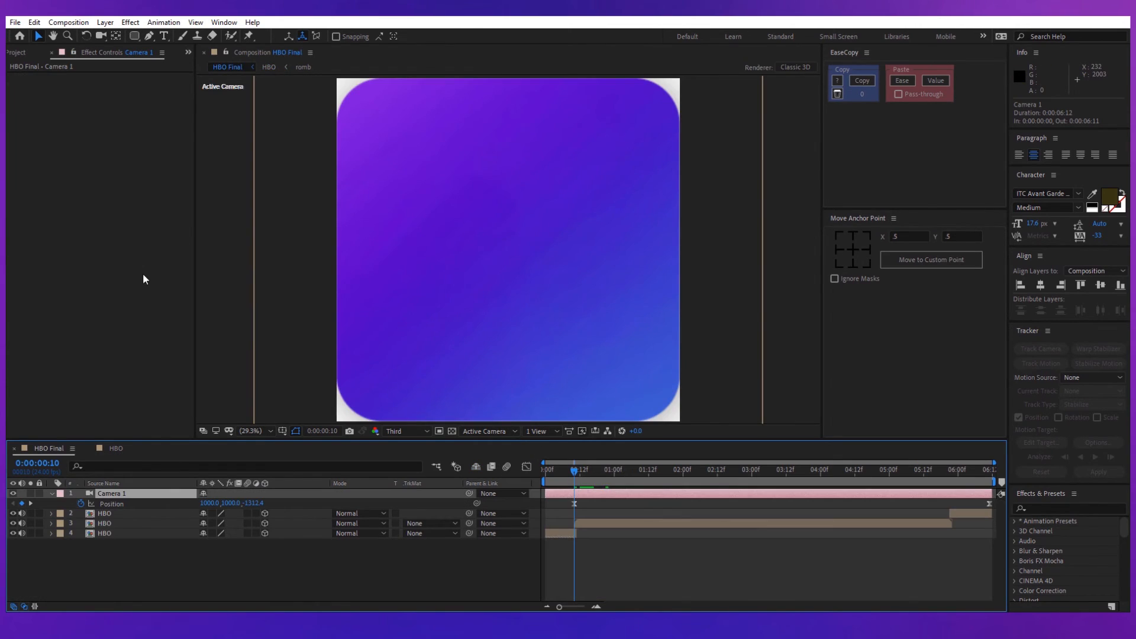
Dolly Camera 1 in with the Track Z Camera tool to about Z -1891, framing the purple tile.
left_click(101, 36)
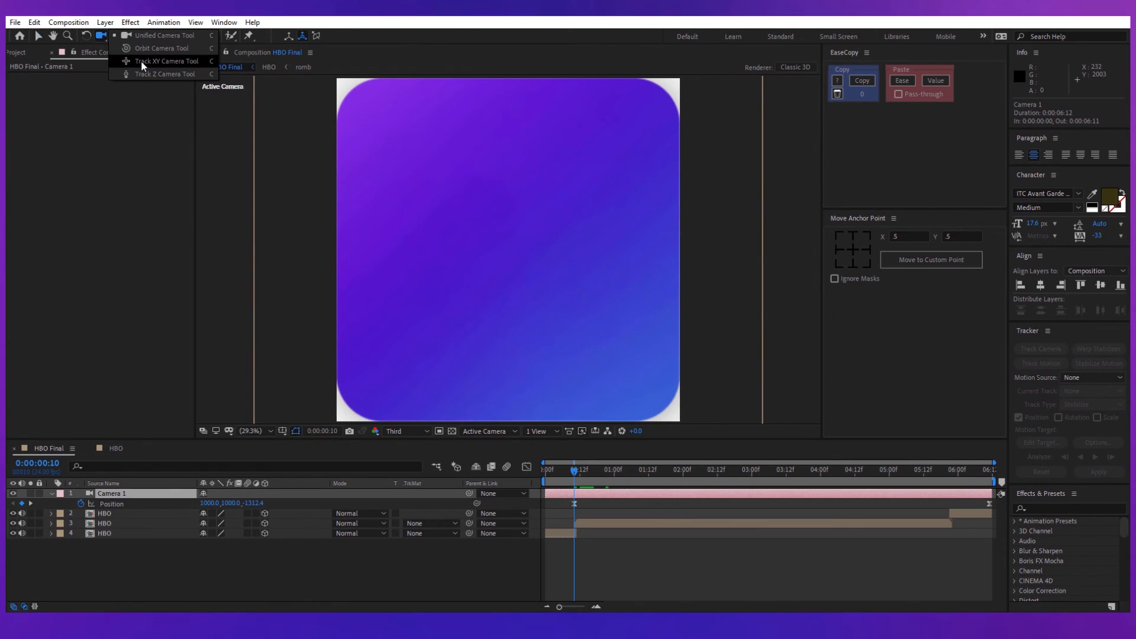
left_click(147, 73)
mouse_move(443, 270)
left_mouse_down()
mouse_move(445, 256)
mouse_move(441, 282)
left_mouse_up()
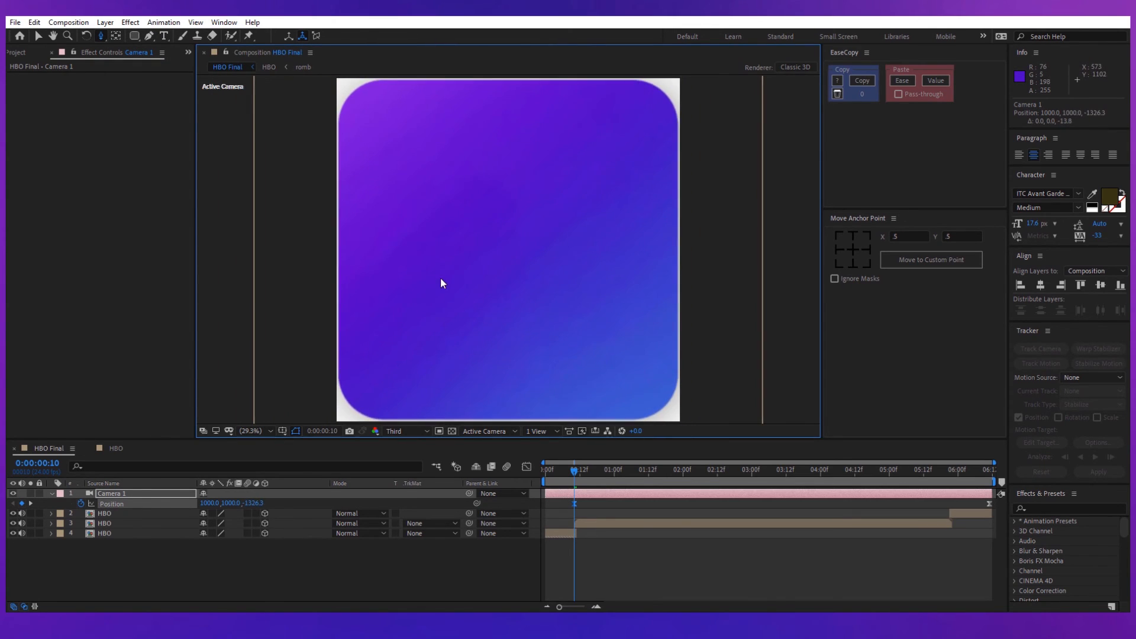
left_click_drag(582, 470, 851, 471)
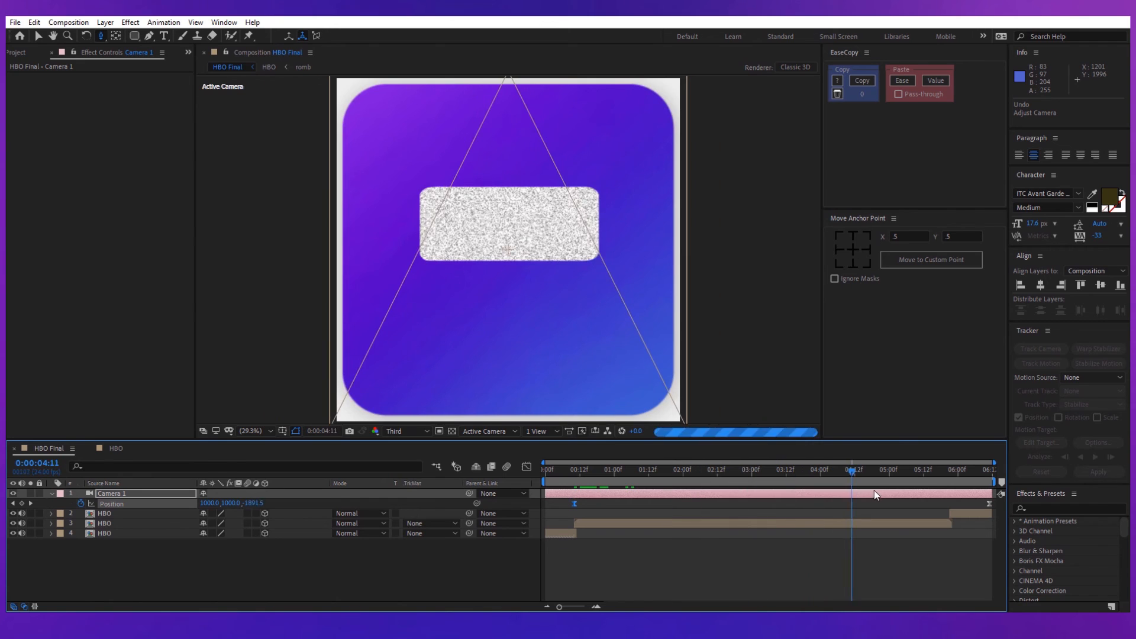